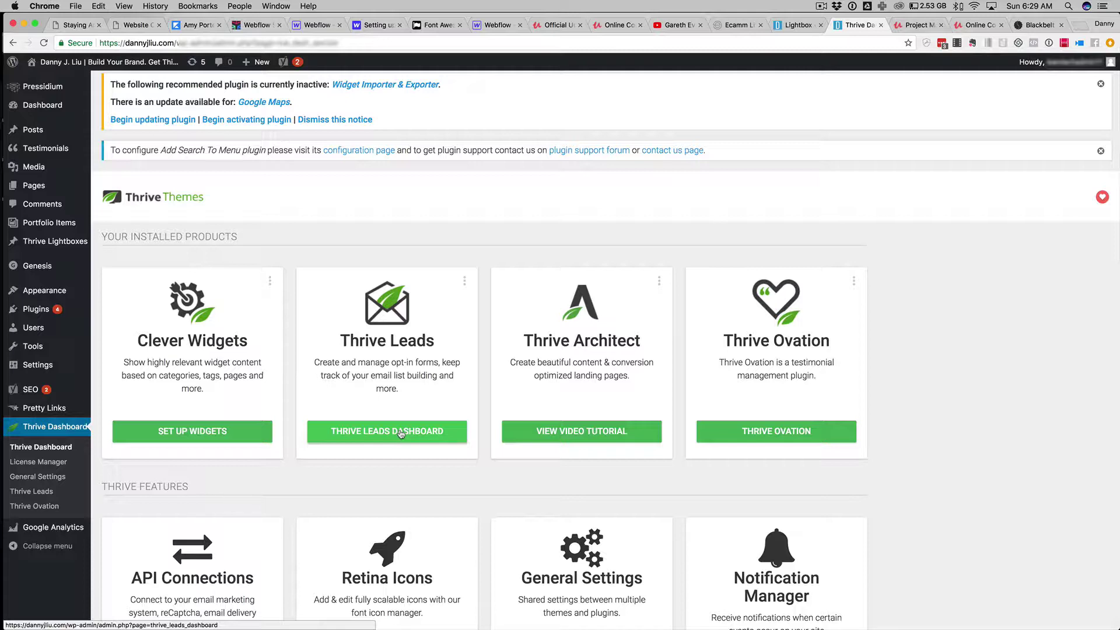
- Open the Thrive Leads dashboard and look over its lead groups
scroll(401, 434, down, 3)
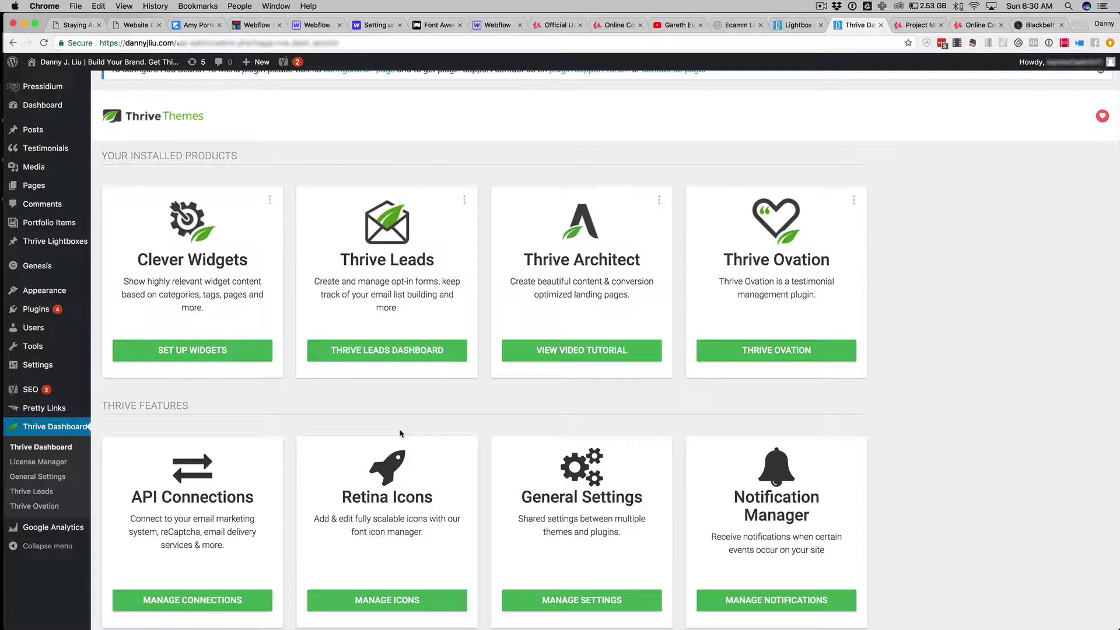
click(390, 353)
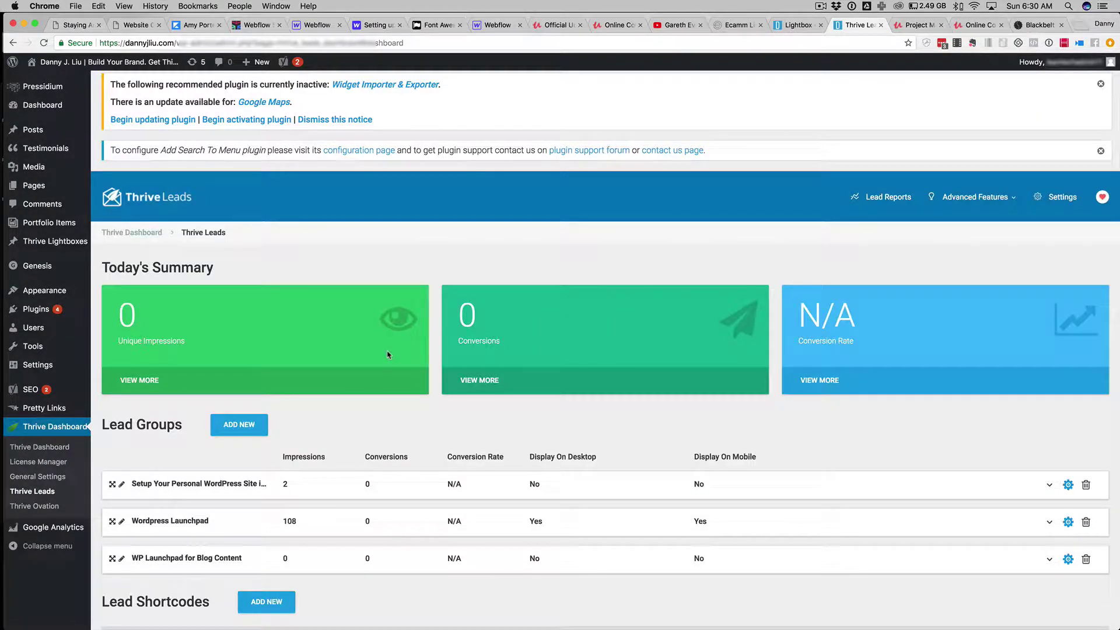
scroll(388, 354, down, 2)
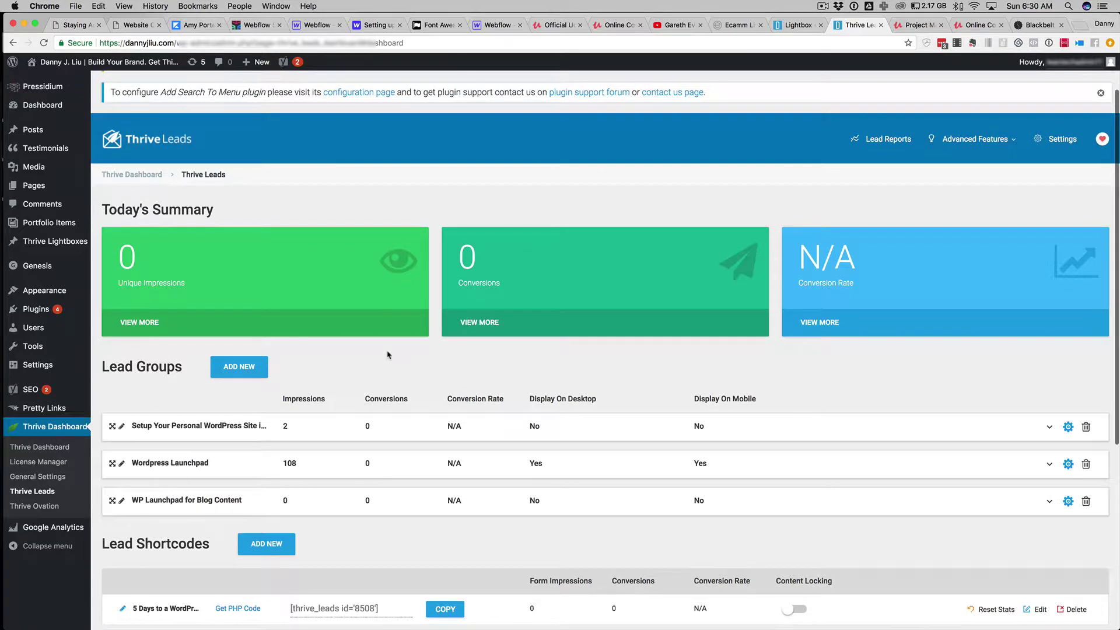
scroll(388, 355, down, 1)
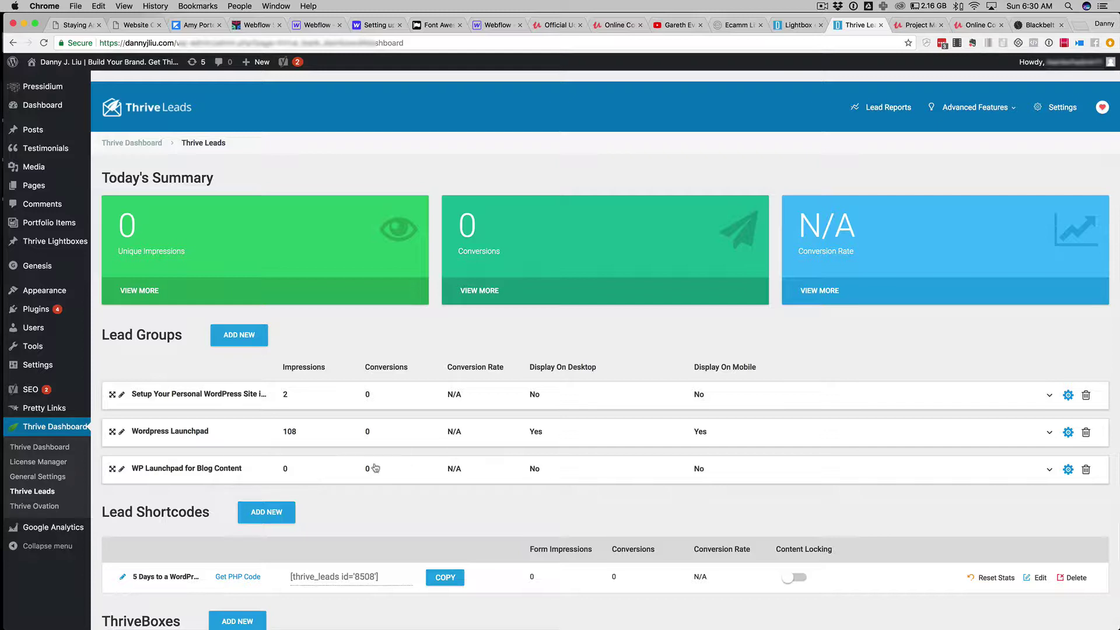
- Review the display settings of the WP Launchpad for Blog Content lead group, including its categories, and close them without saving
click(1074, 471)
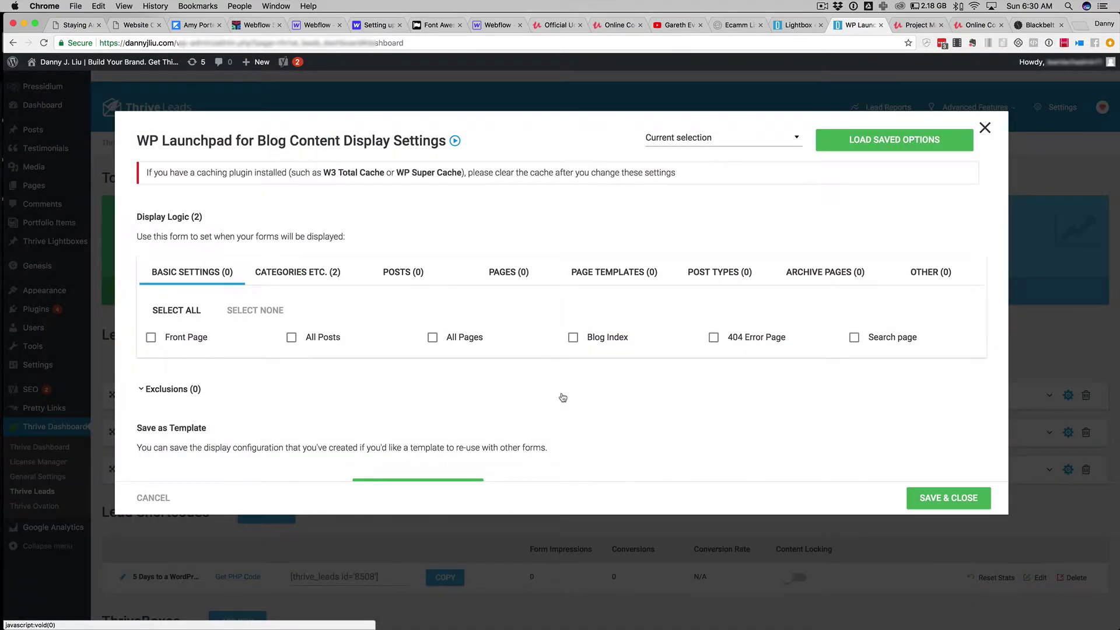
click(285, 279)
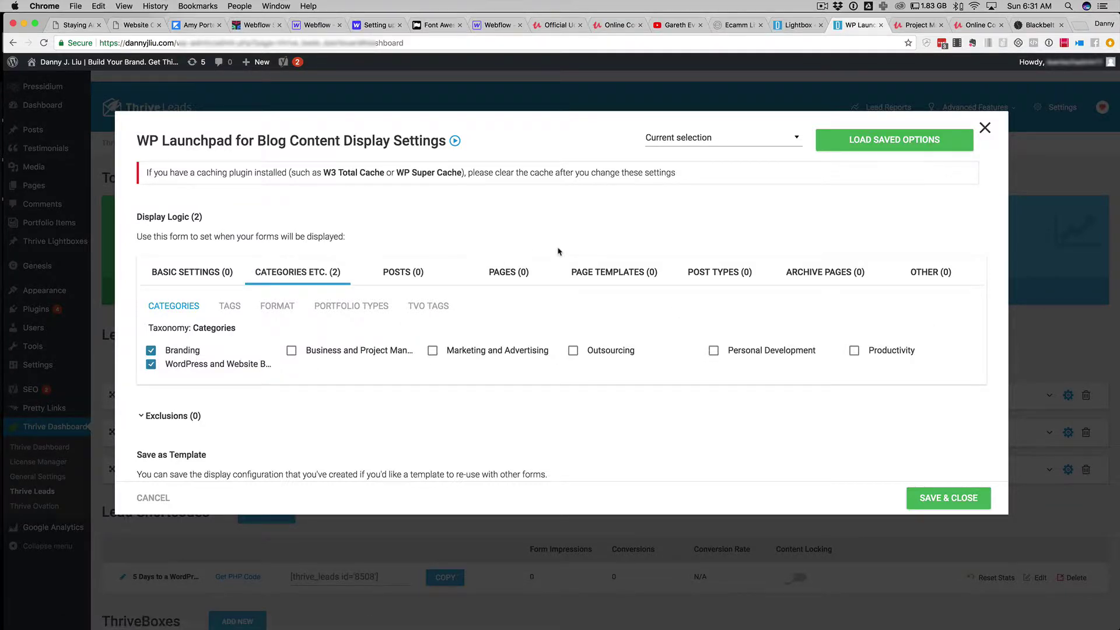
click(985, 130)
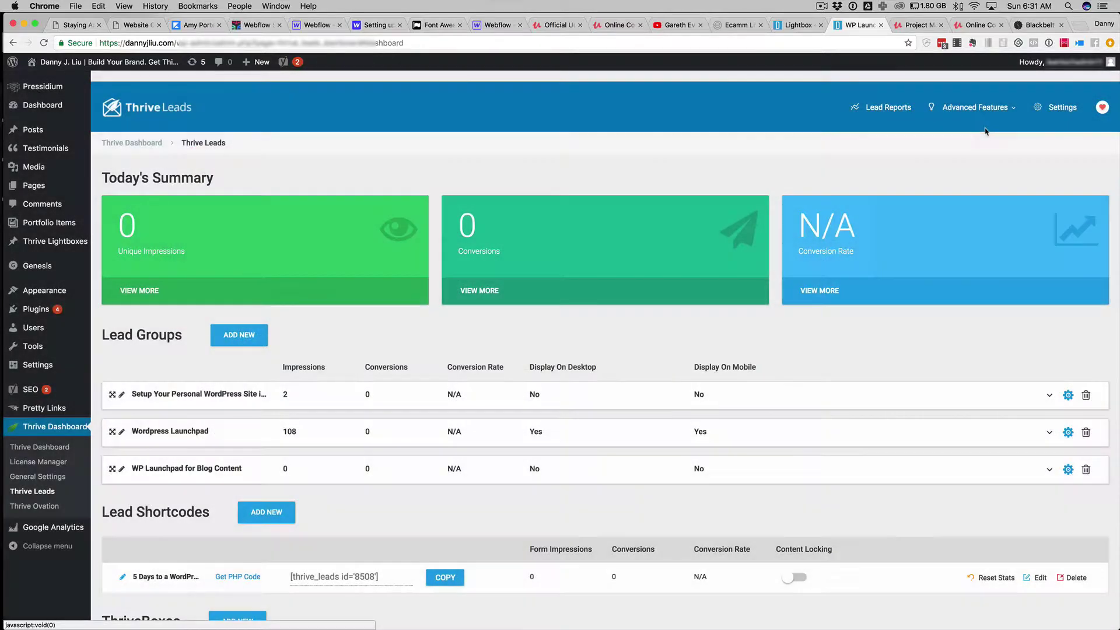
click(1066, 471)
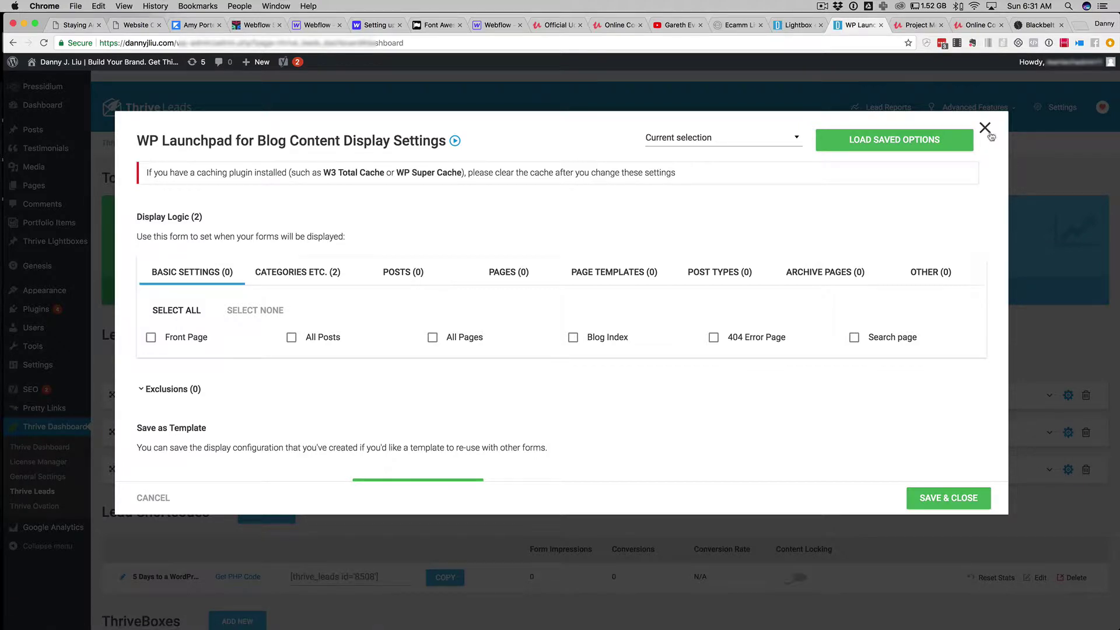
click(985, 130)
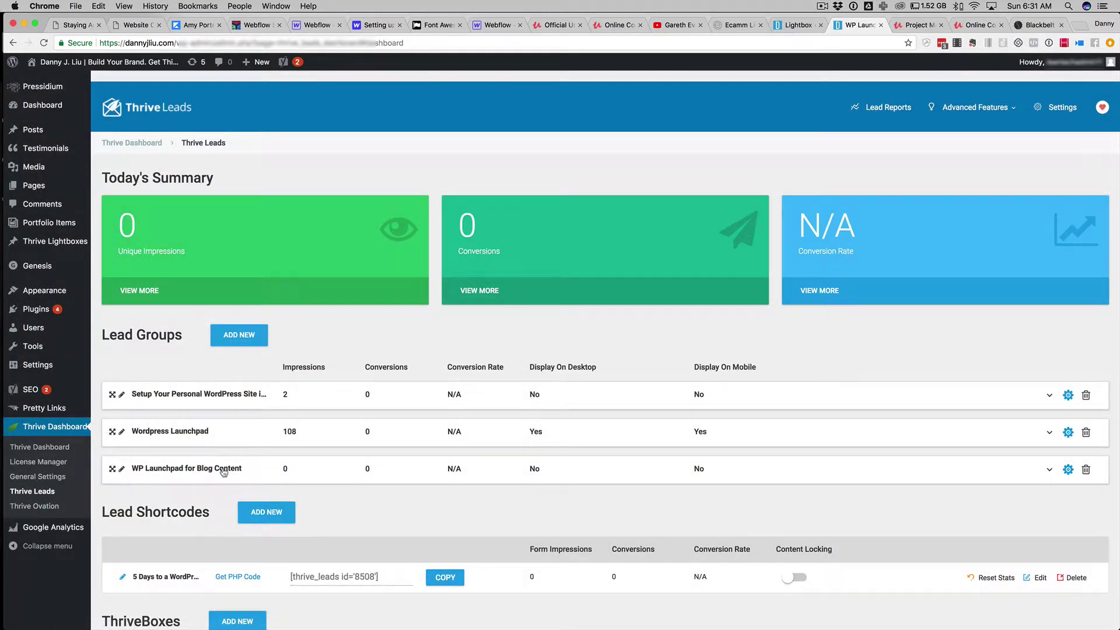
- Open the WP Launchpad for Content v.2 lightbox form of the WP Launchpad for Blog Content group in the visual editor
click(224, 470)
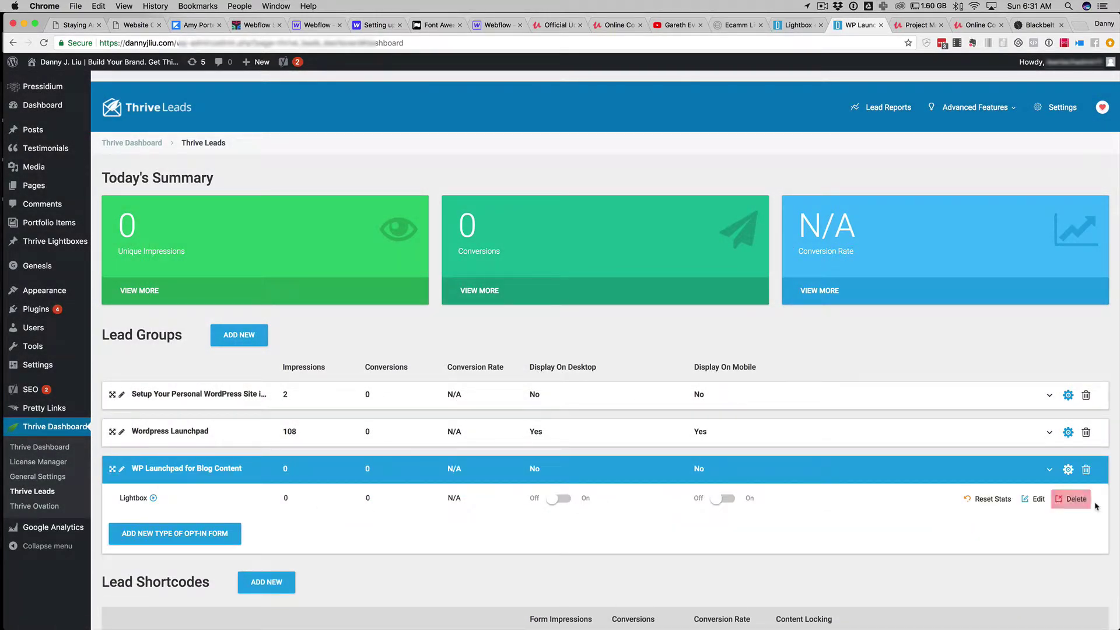
click(1032, 500)
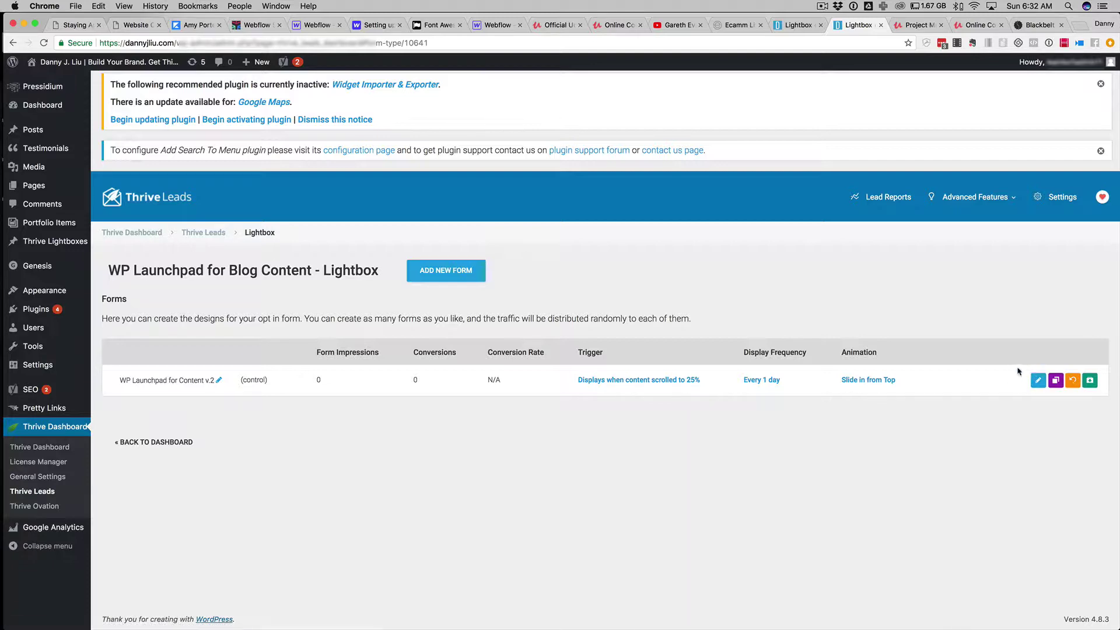
click(1039, 381)
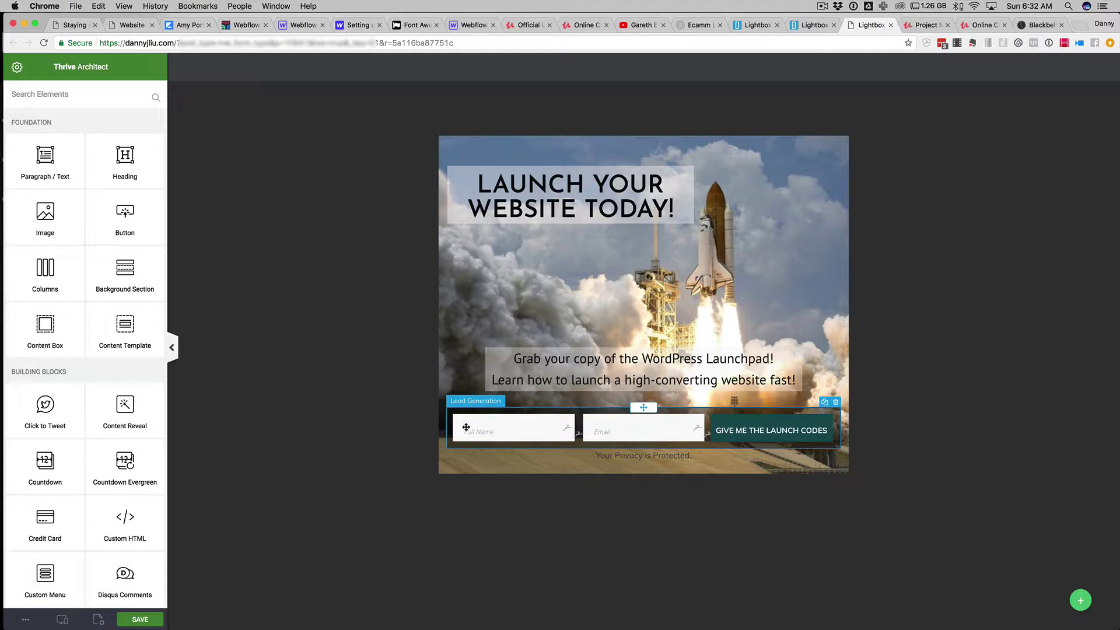
- Connect the lightbox's lead generation form to ConvertKit with WordPress LaunchPad as the mailing list
click(505, 424)
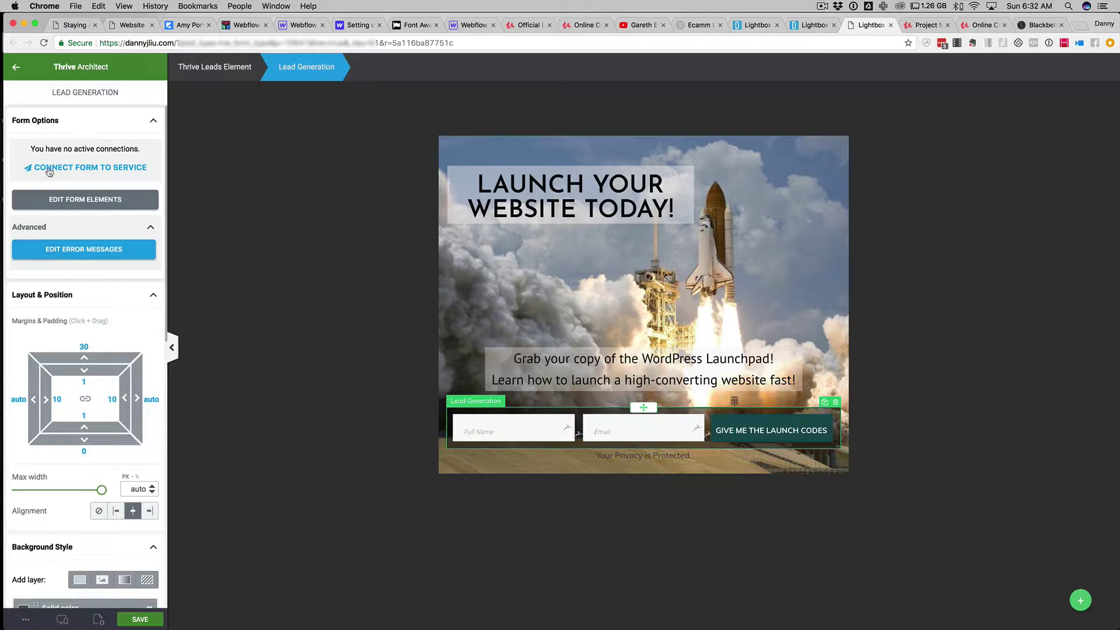
click(114, 169)
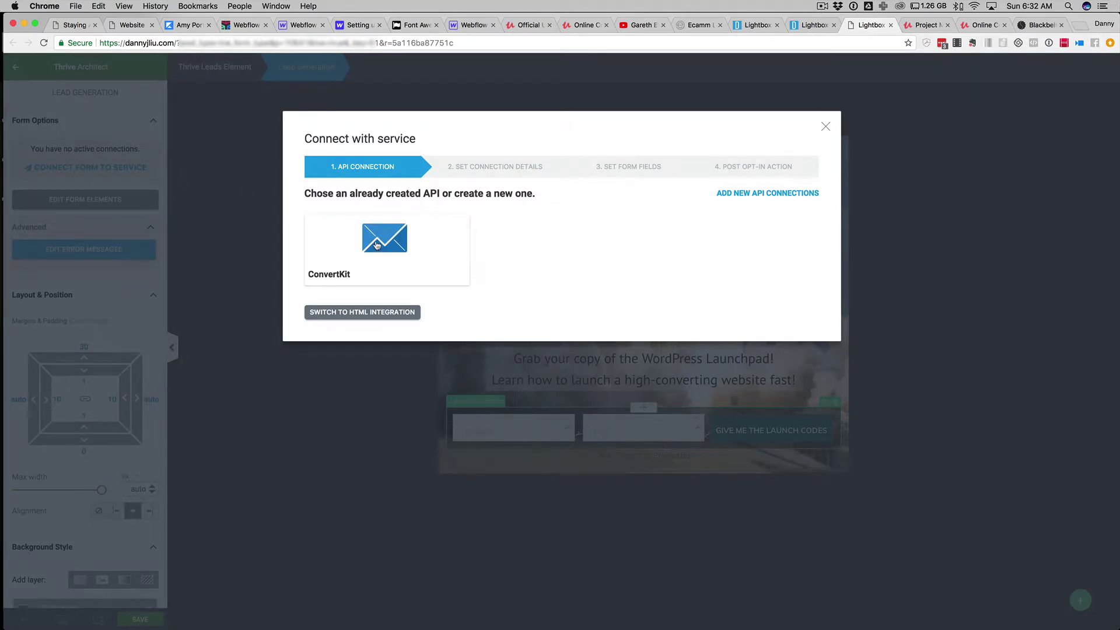
click(377, 245)
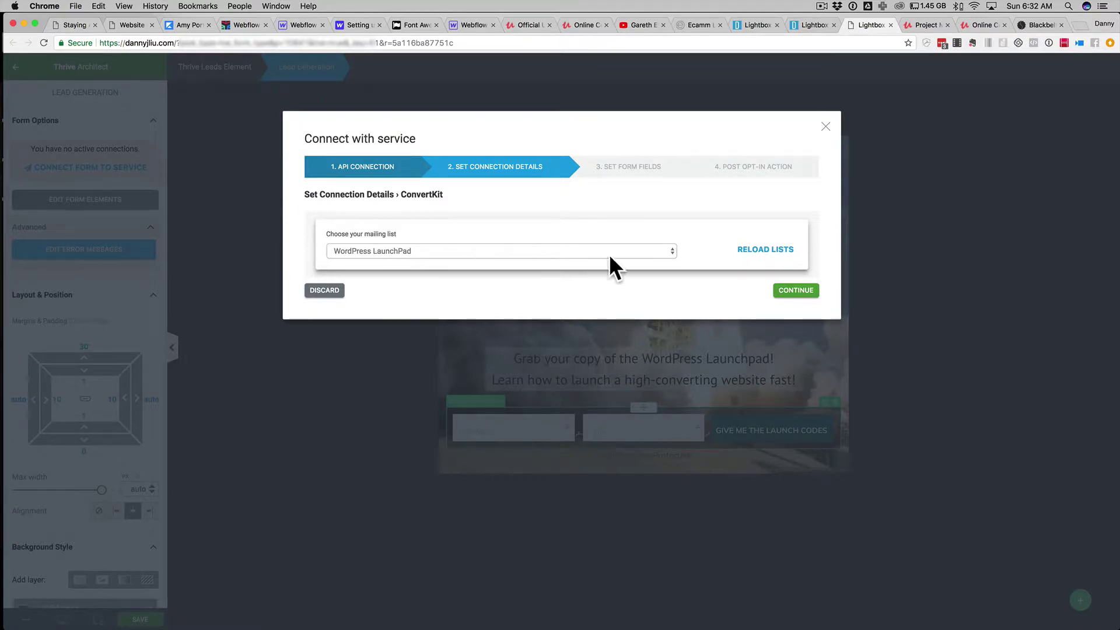
click(395, 252)
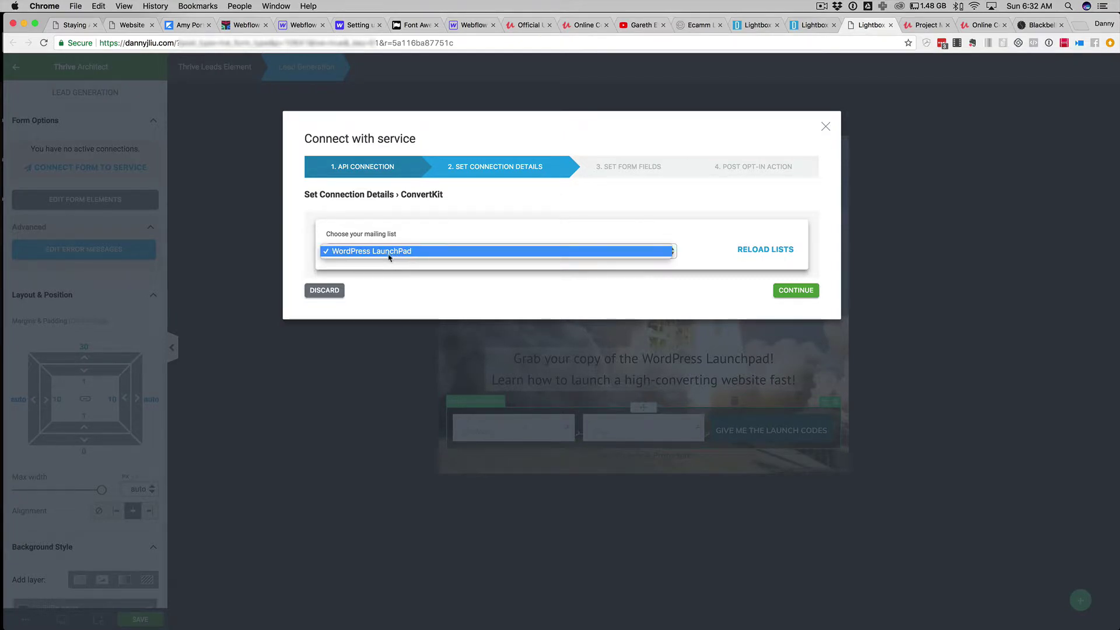
click(390, 252)
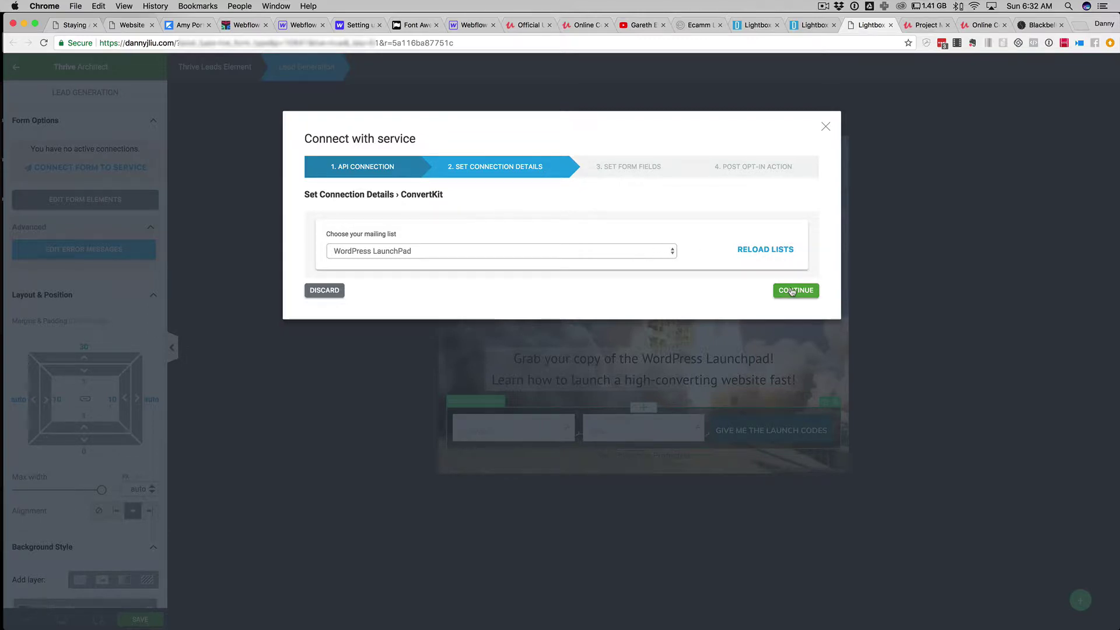
click(635, 255)
click(662, 254)
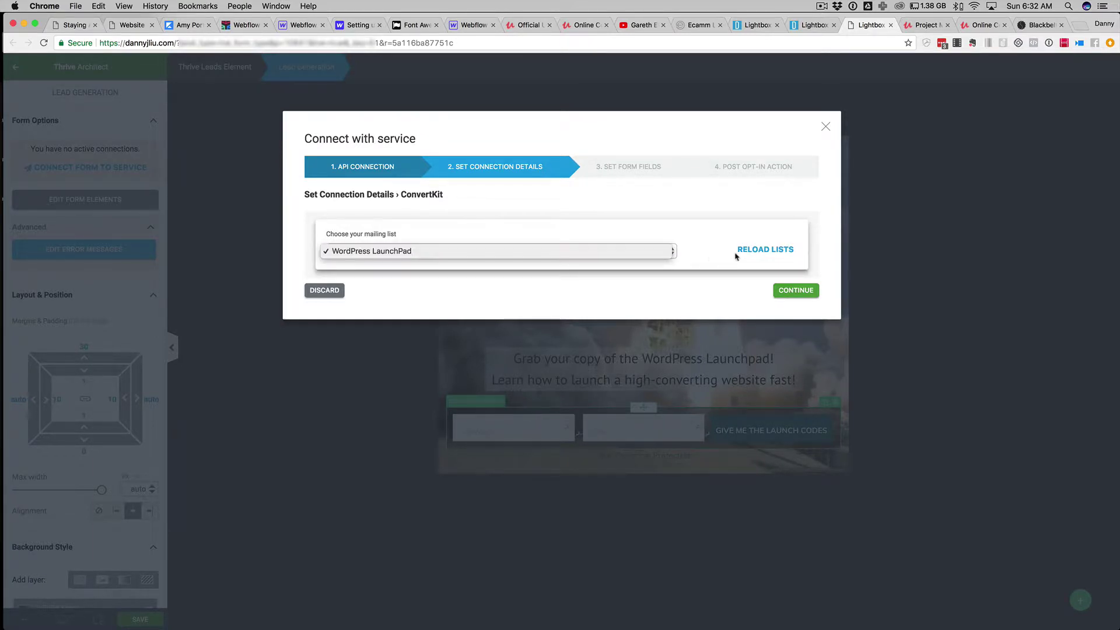
click(670, 253)
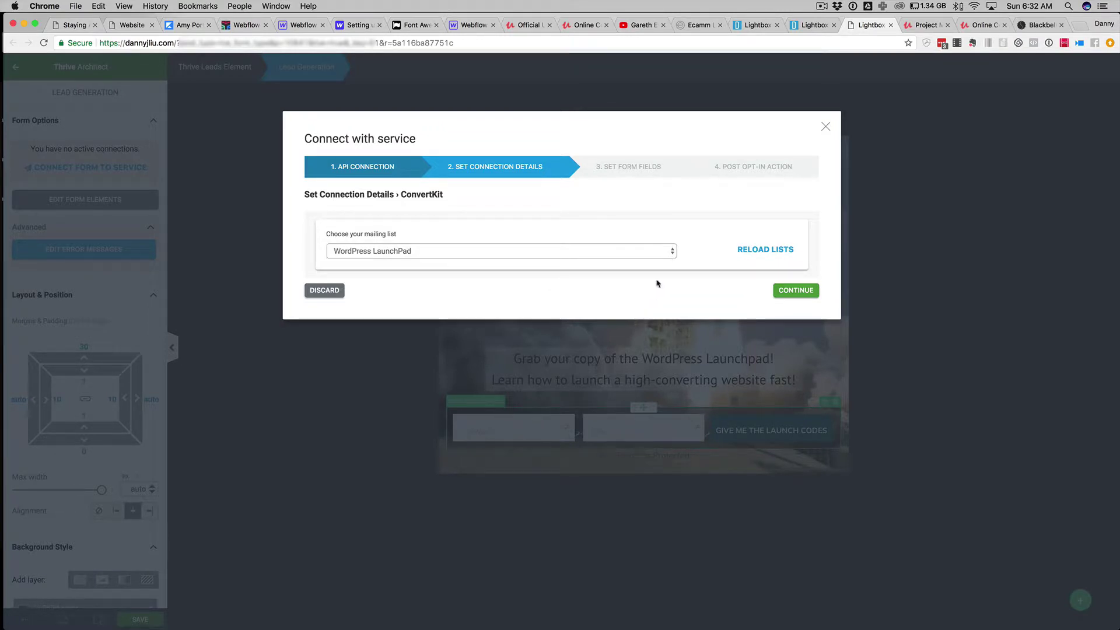
click(805, 292)
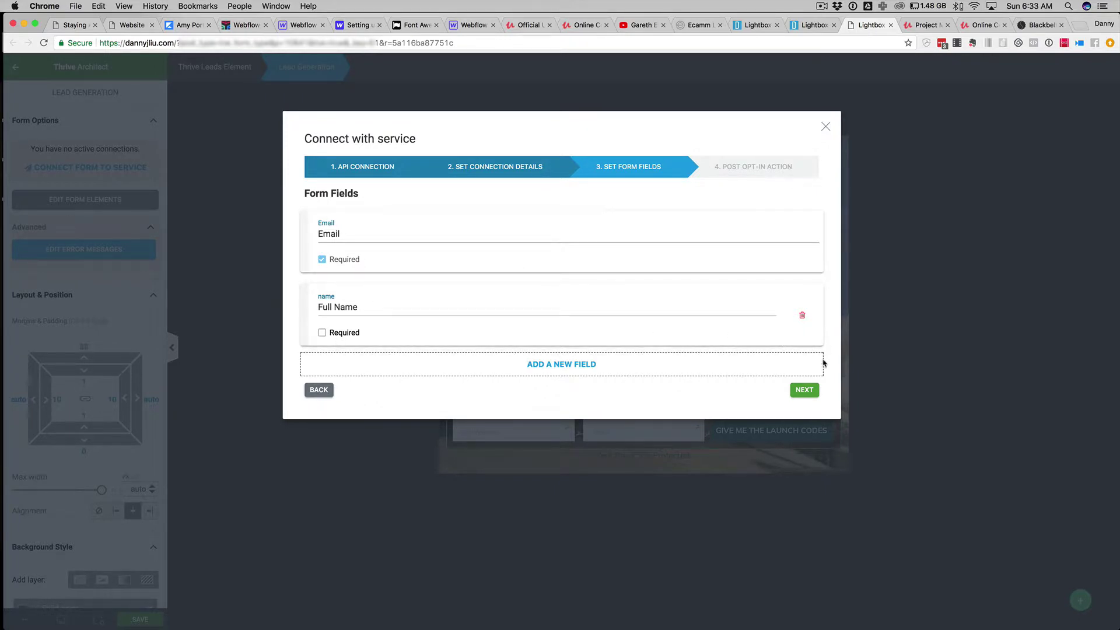
- Keep the existing form fields, redirect subscribers to the Thank You for Downloading the WordPress Launchpad page, and save the connection
click(805, 390)
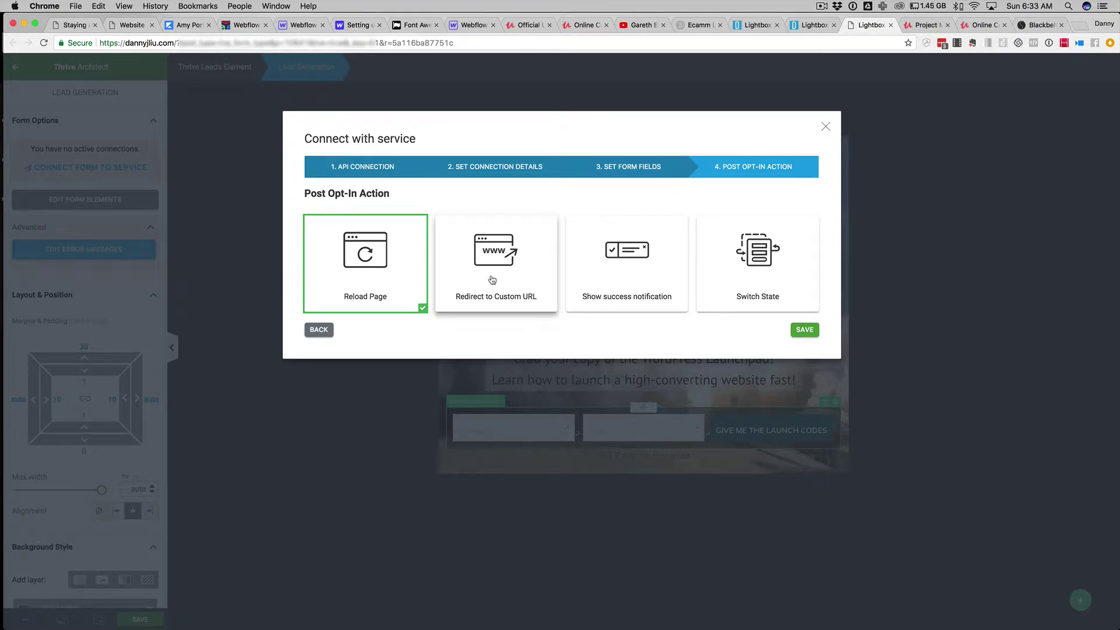
click(527, 269)
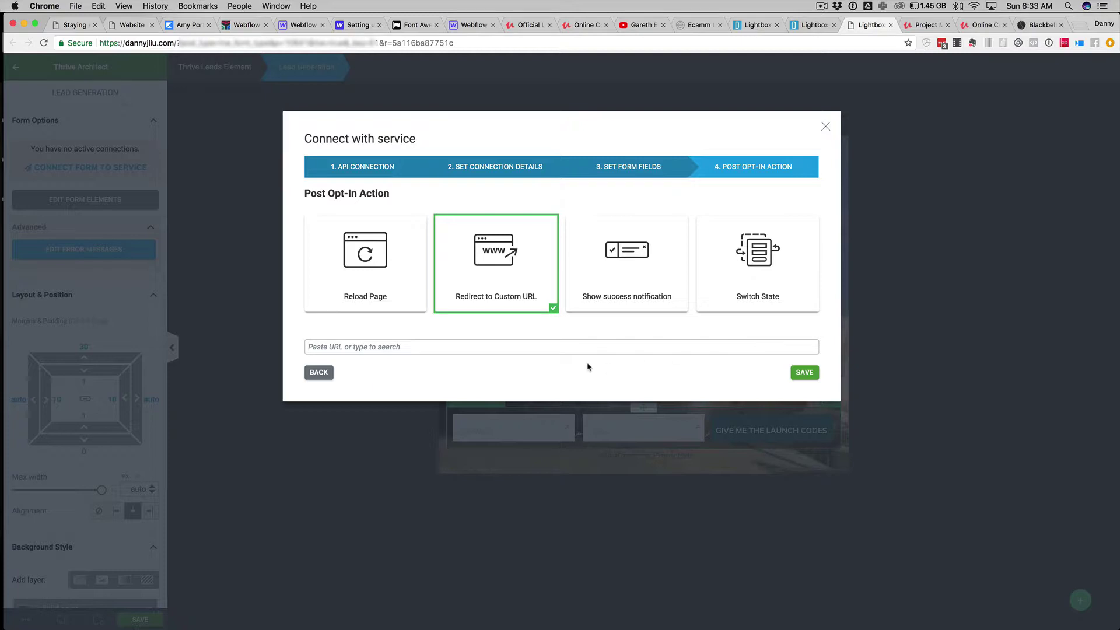
text(thank)
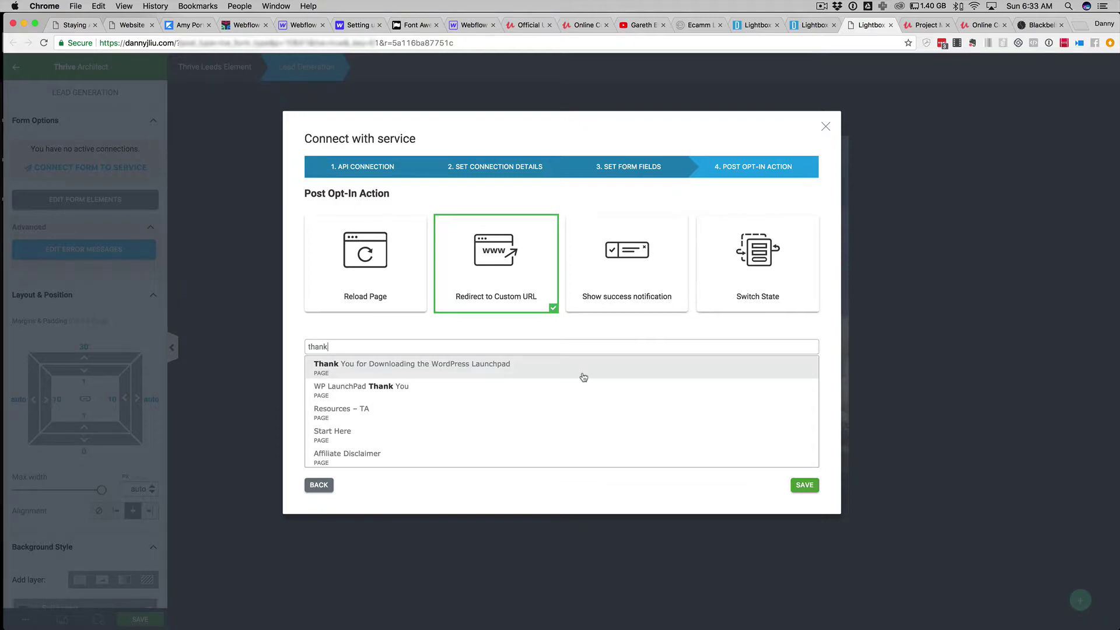
click(583, 377)
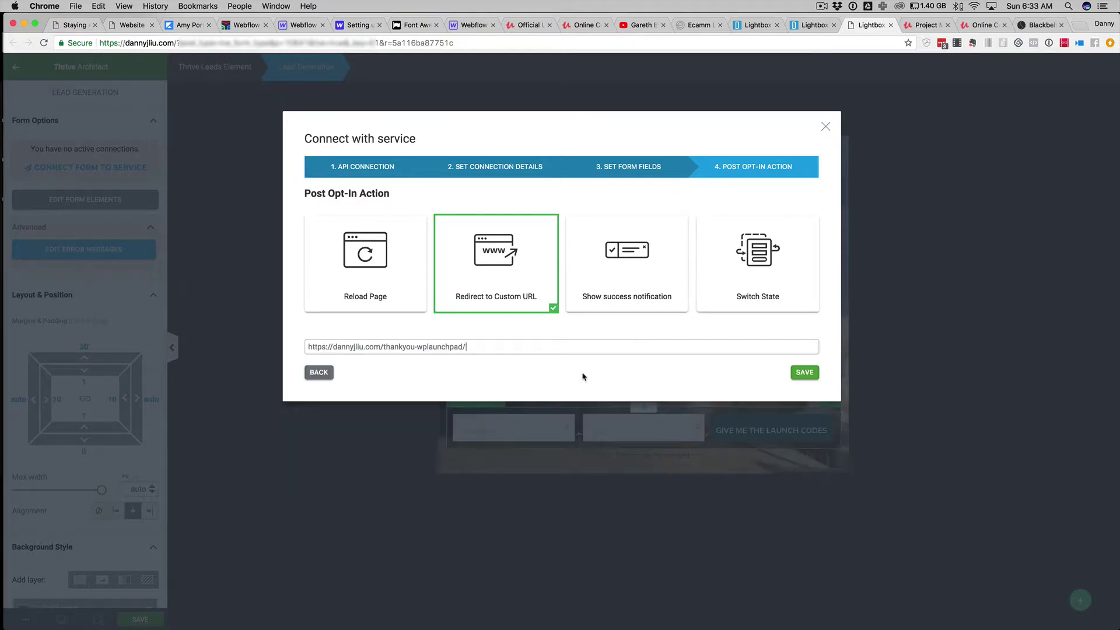
click(804, 374)
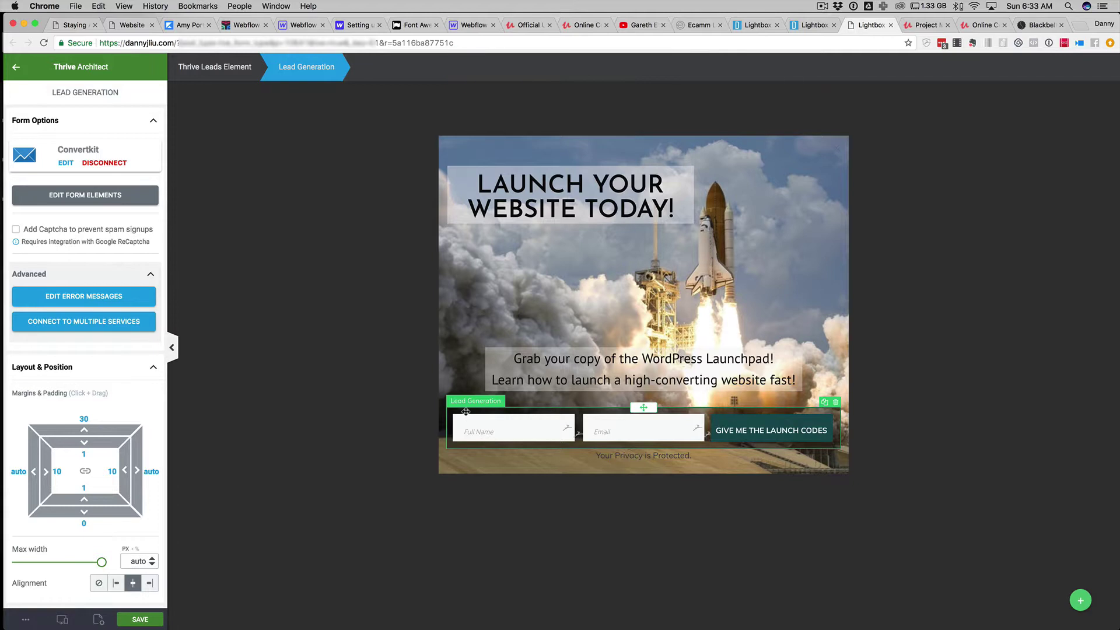
- Reopen the form's ConvertKit connection at the post opt-in action and copy the custom redirect URL
click(106, 199)
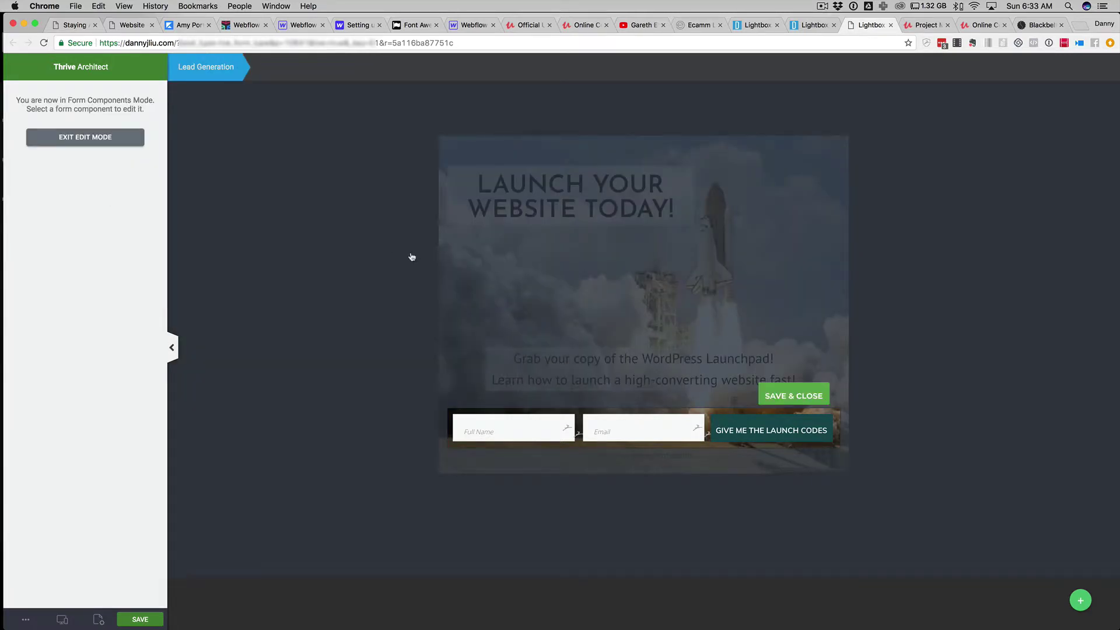
click(97, 141)
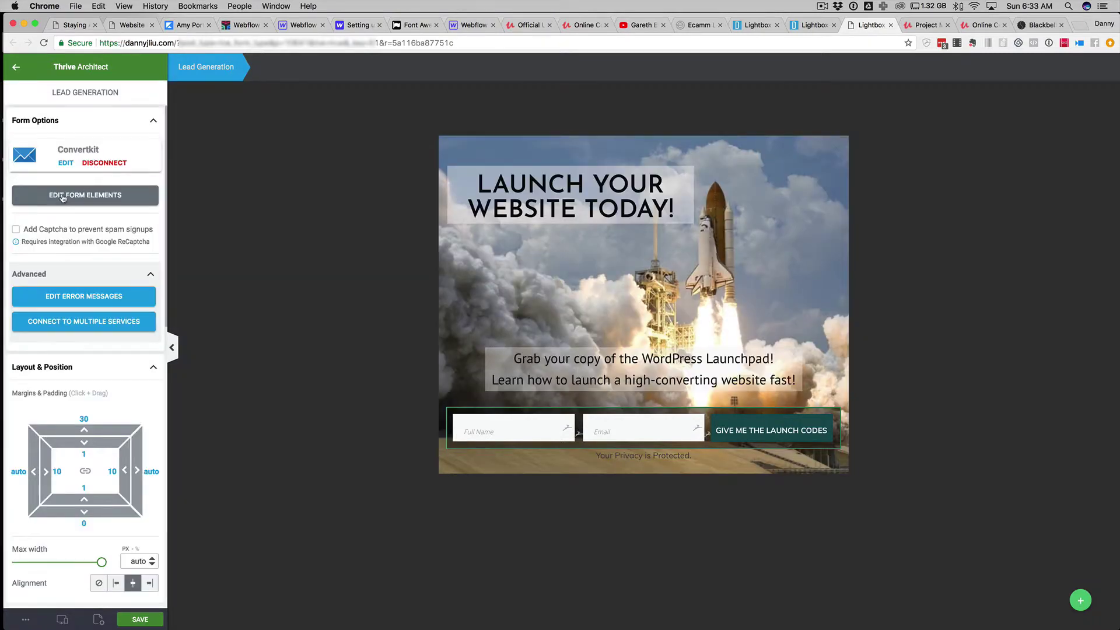
click(66, 162)
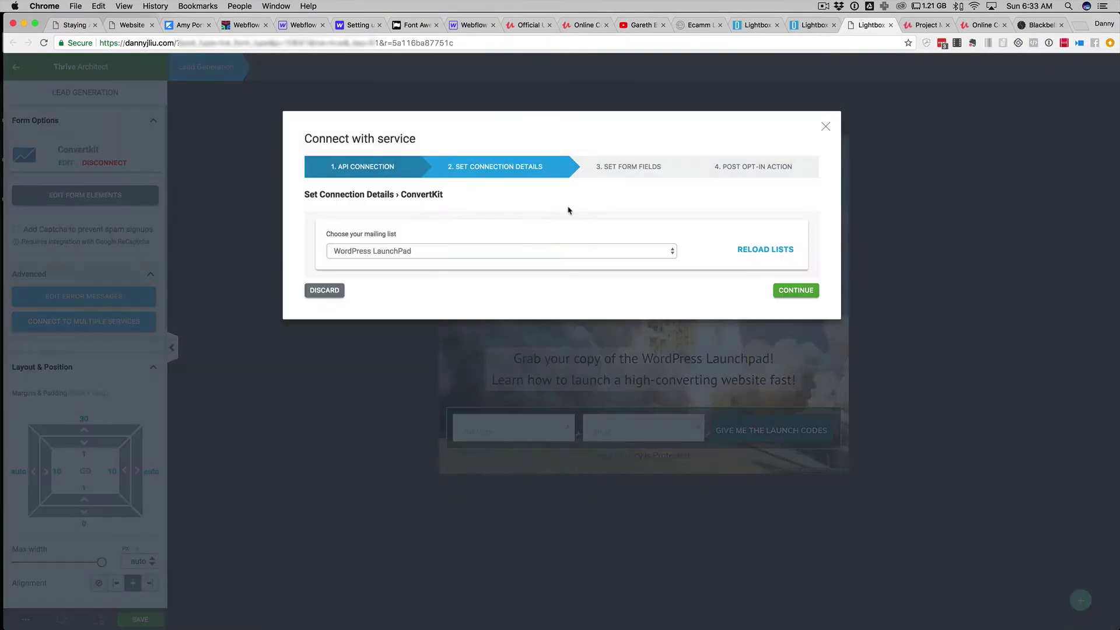
click(755, 174)
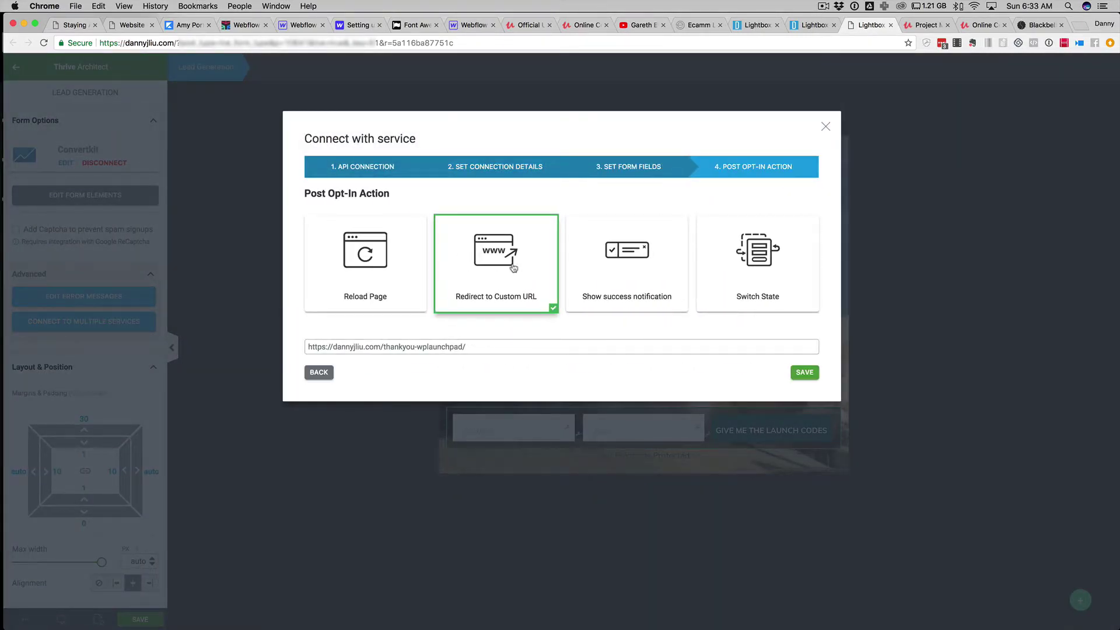
double_click(456, 347)
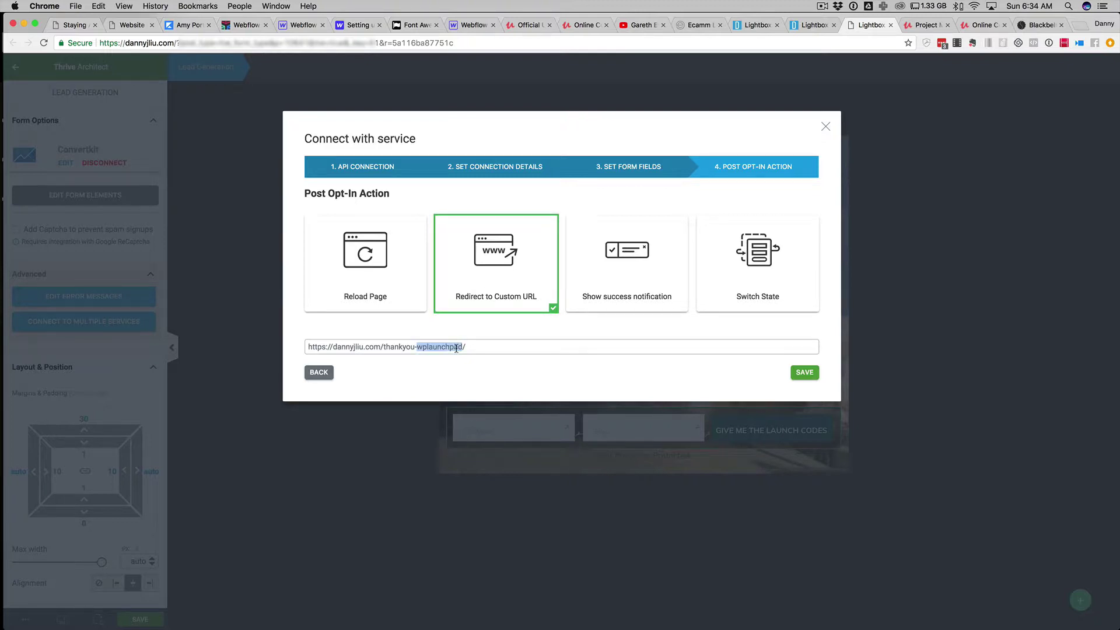
key(super+a)
key(super+c)
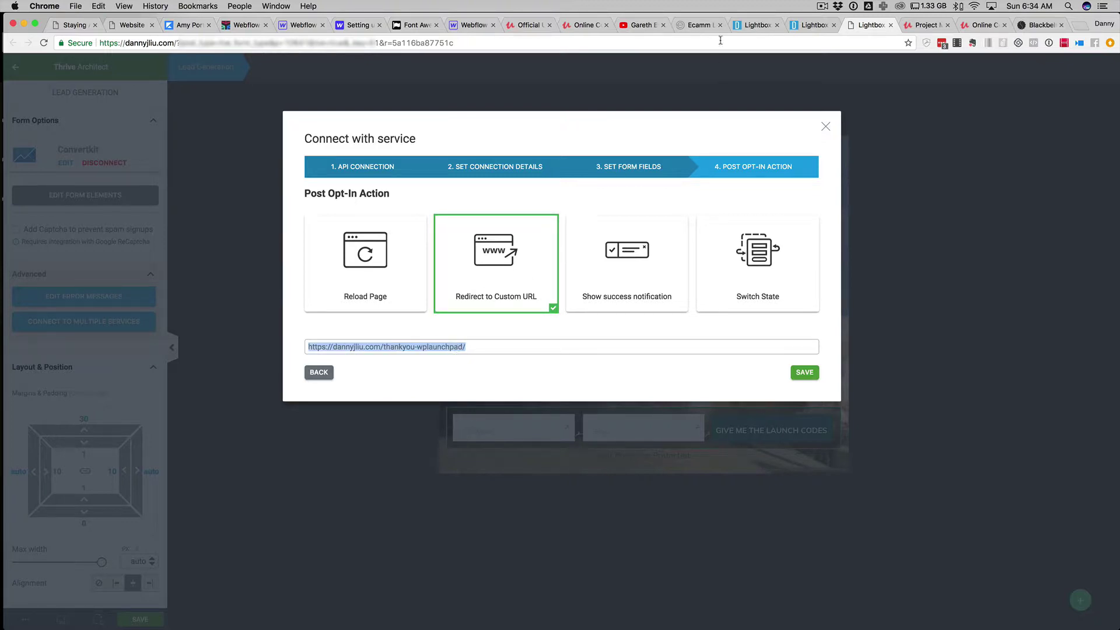
- Load the copied redirect URL in a new browser tab and view the thank-you page
click(1079, 26)
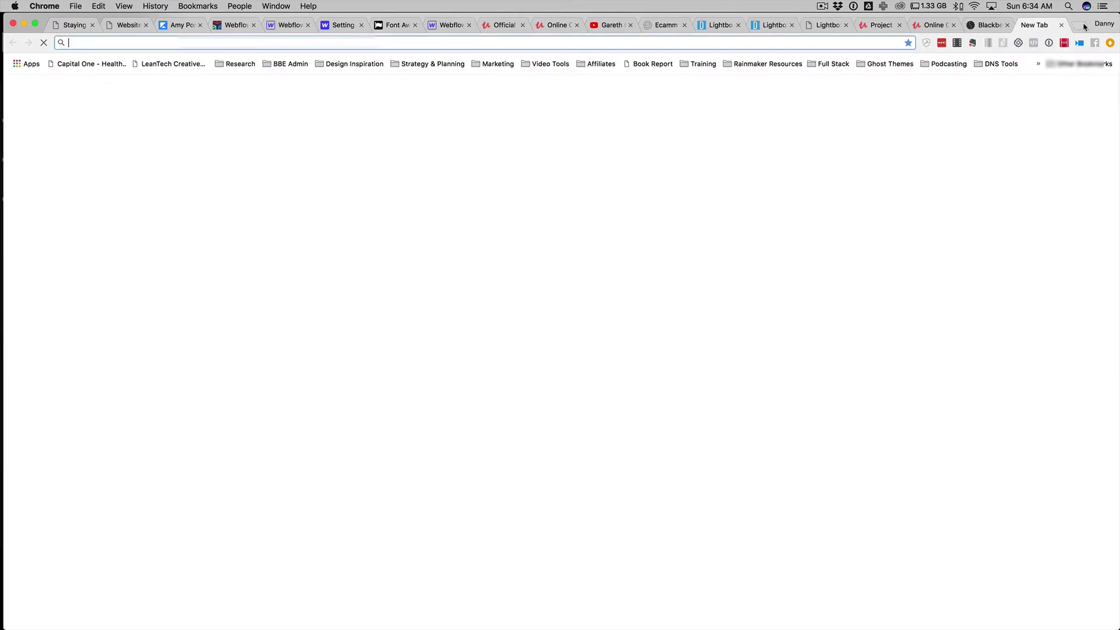
key(super+v)
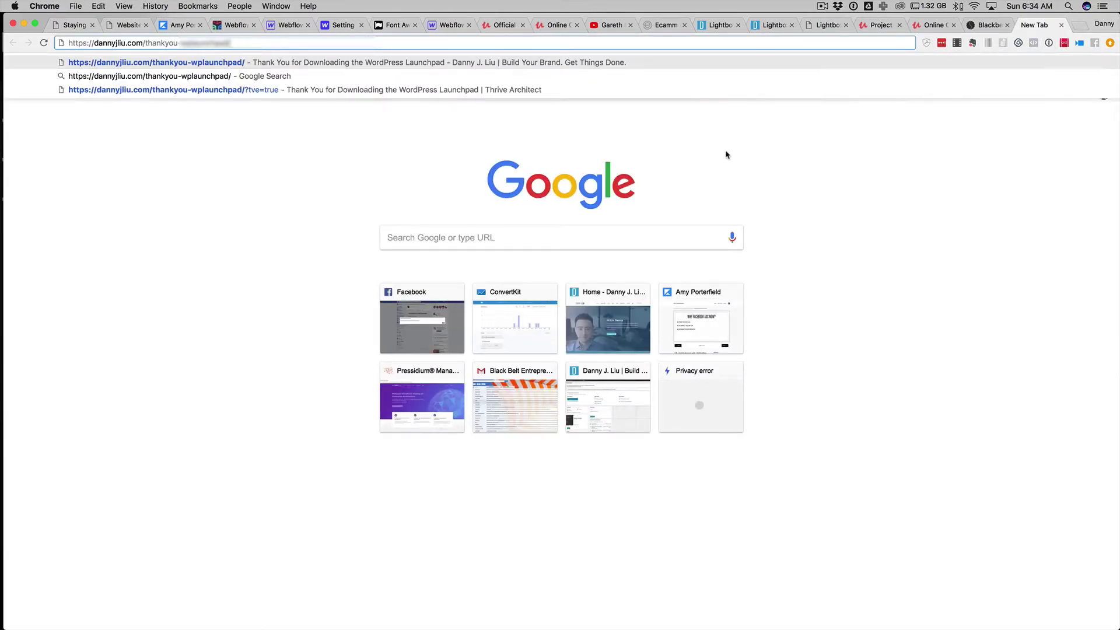
key(Return)
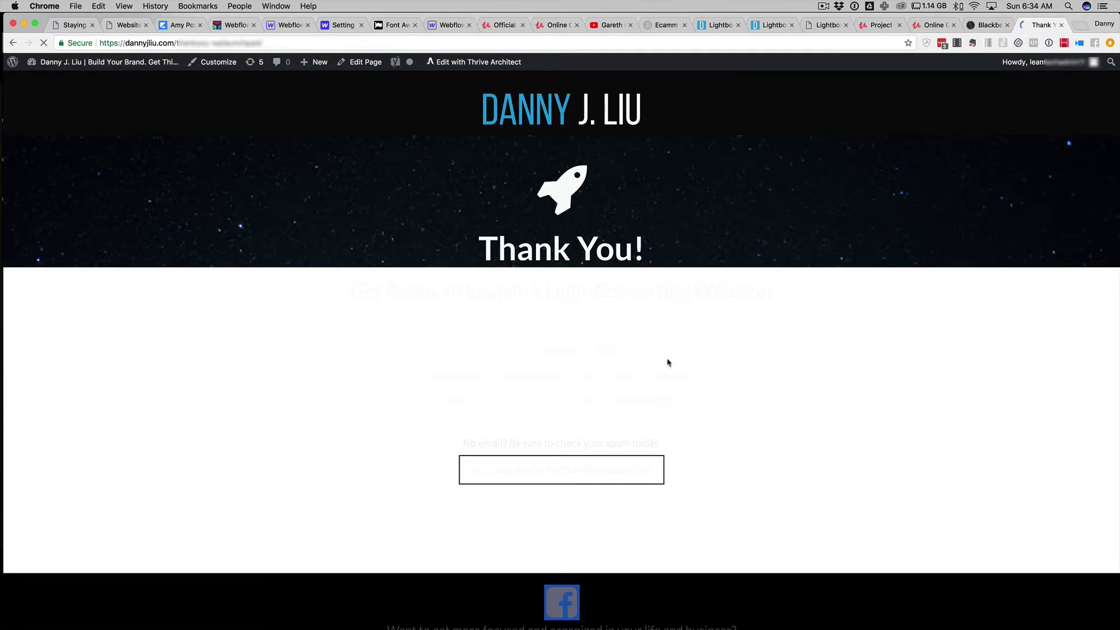
scroll(553, 387, down, 1)
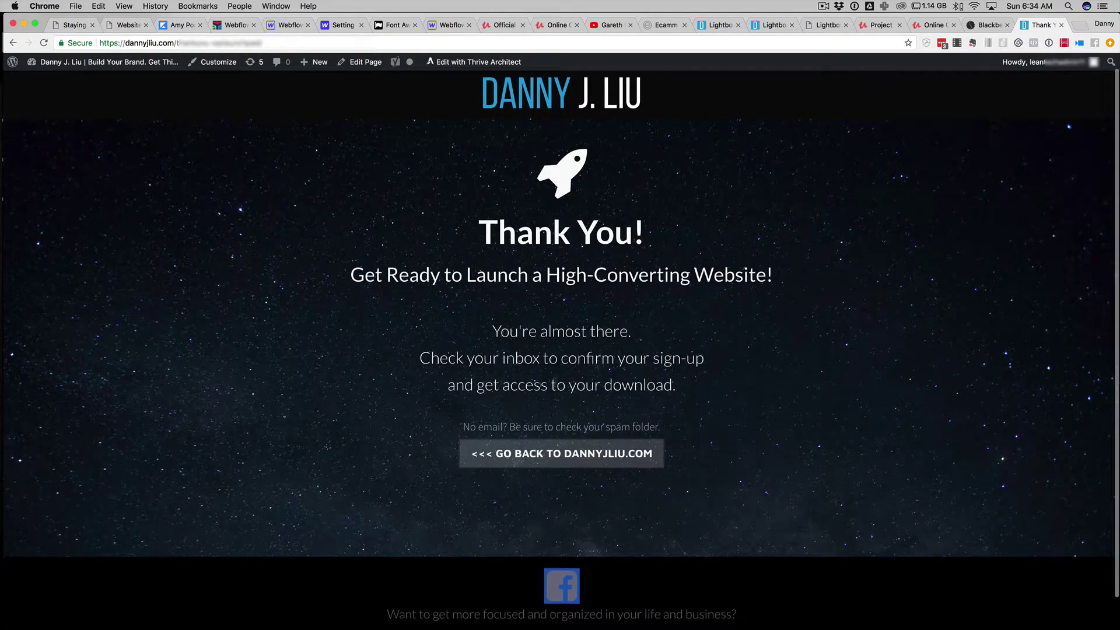
- Return from the thank-you page to the lightbox editor, close the service connection dialog, and save the form
scroll(555, 380, down, 3)
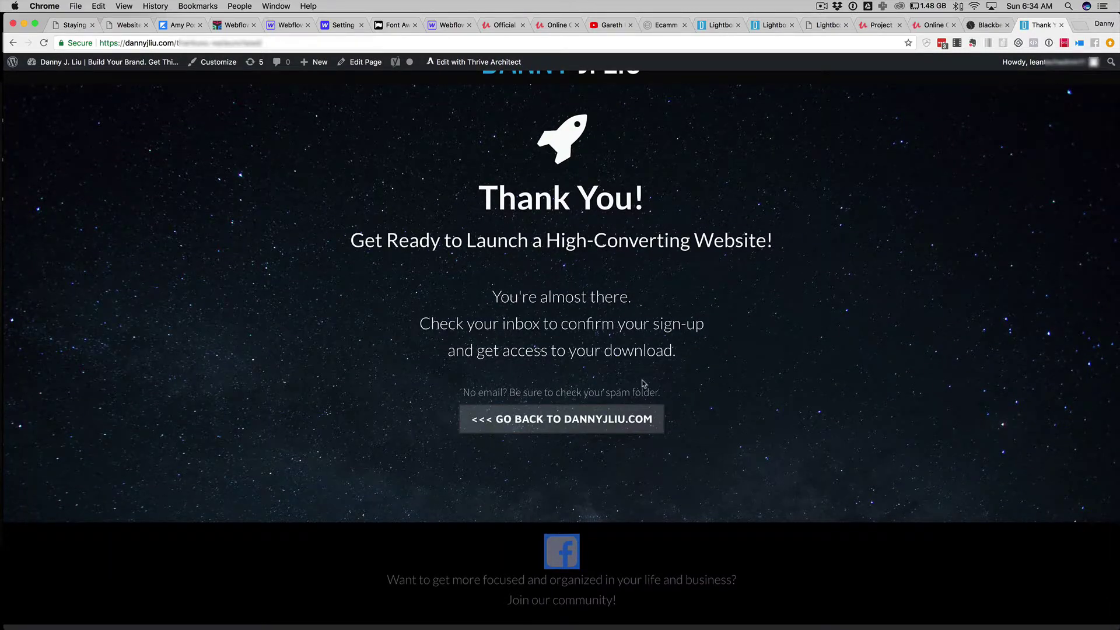
scroll(643, 383, up, 2)
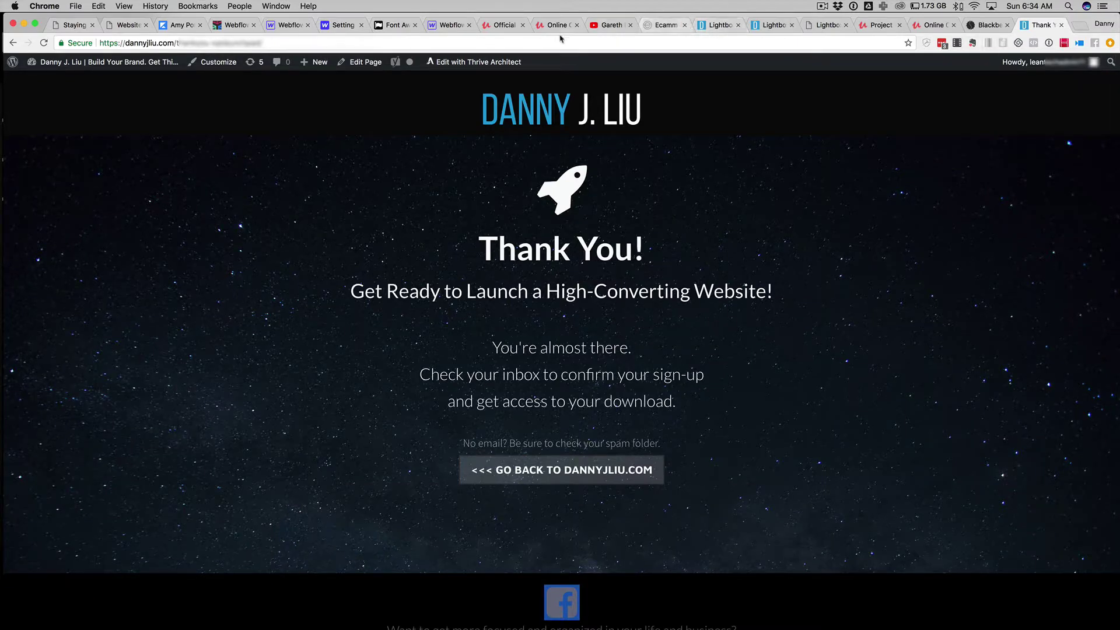
click(717, 25)
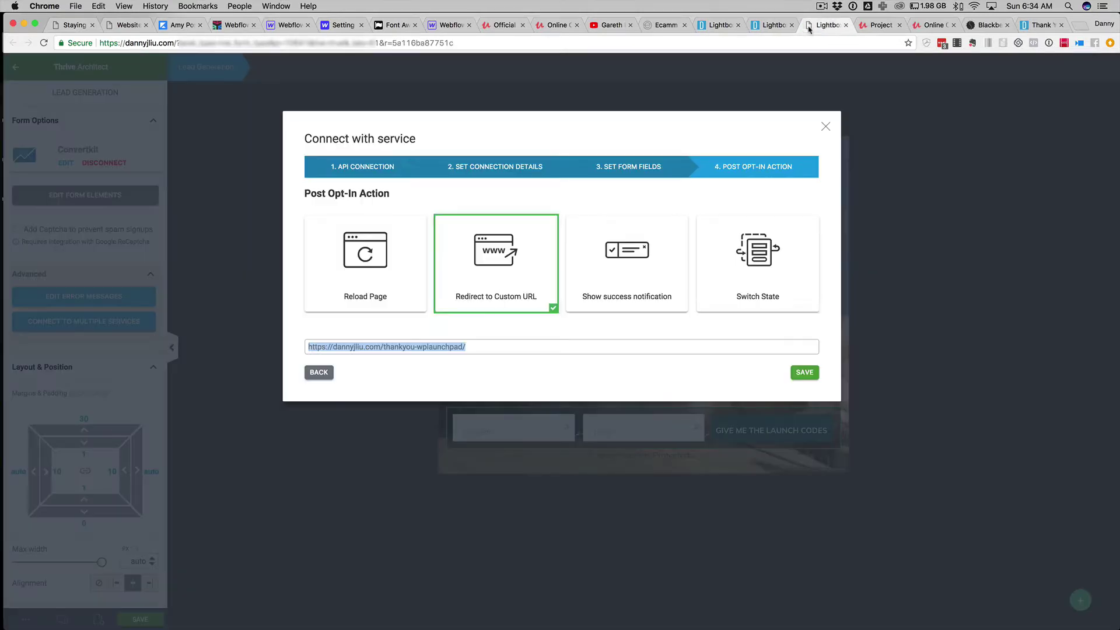
click(812, 26)
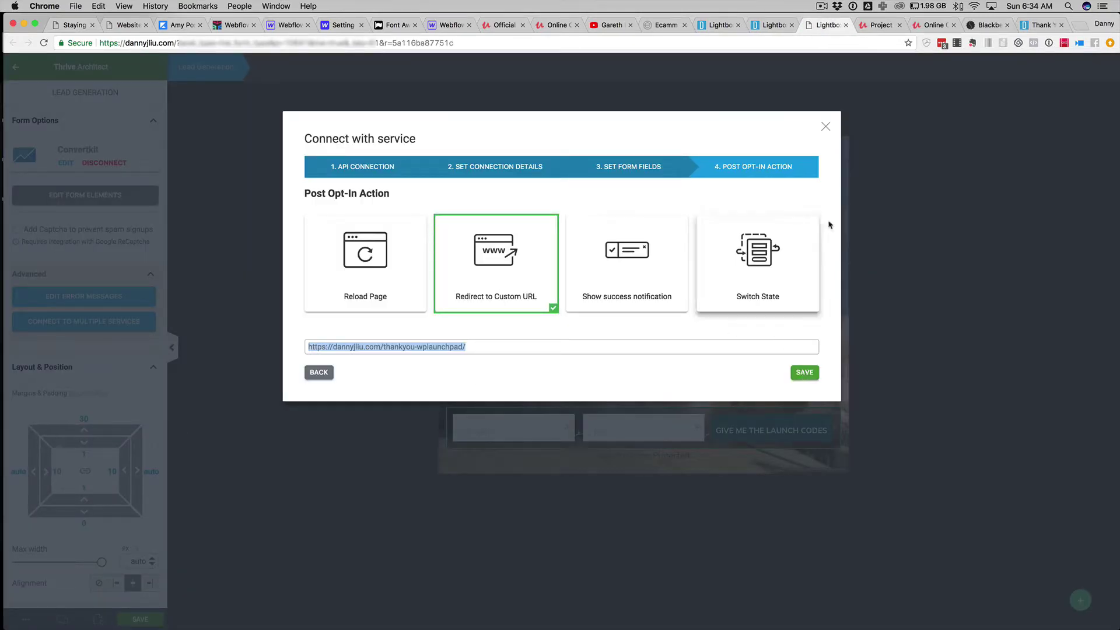
click(825, 129)
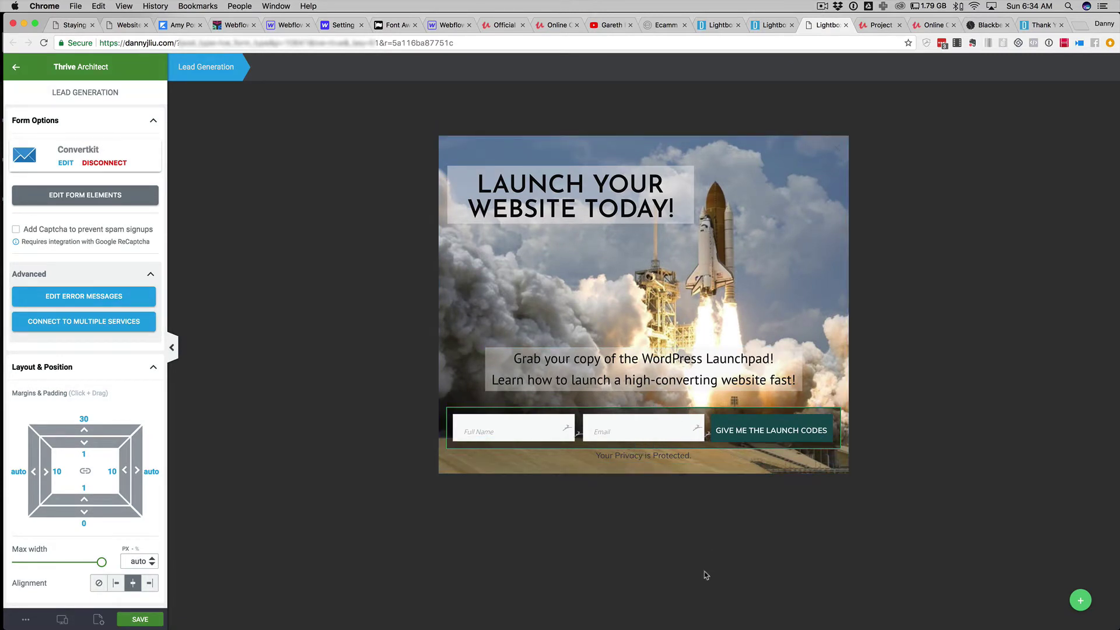
click(140, 619)
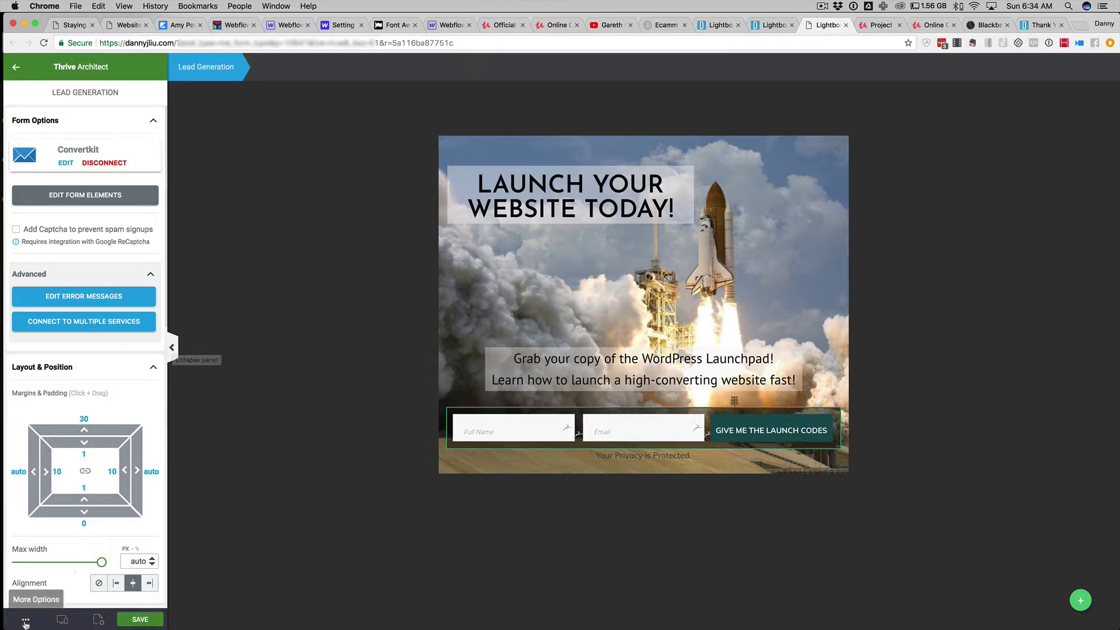
- In Thrive Leads, enable desktop and mobile display for the lightbox in the WP Launchpad for Blog Content lead group
click(773, 25)
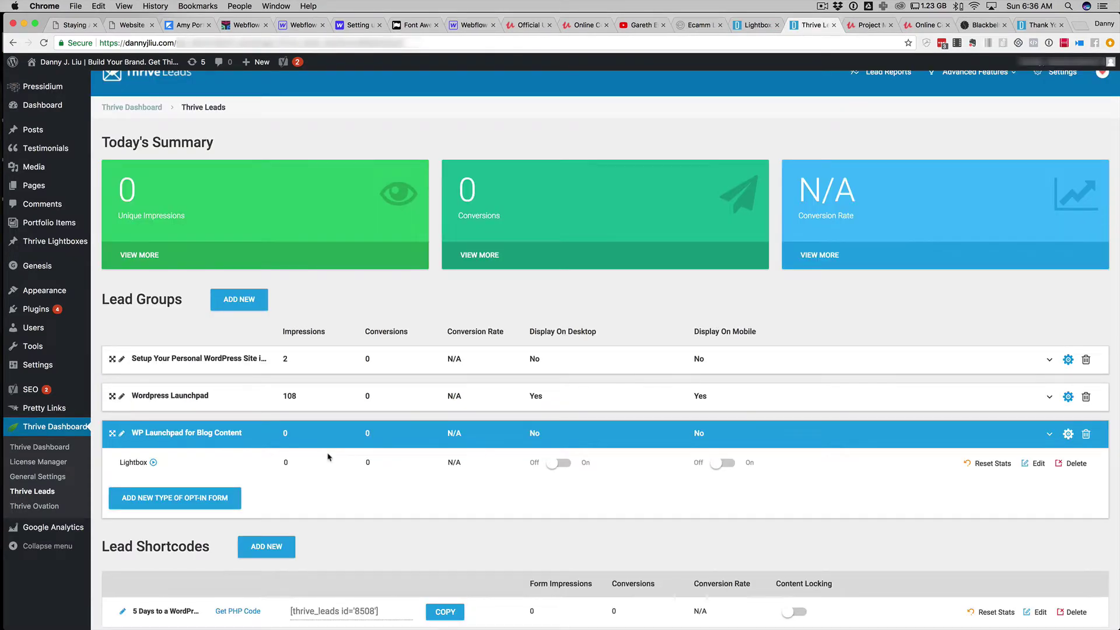
scroll(329, 458, down, 3)
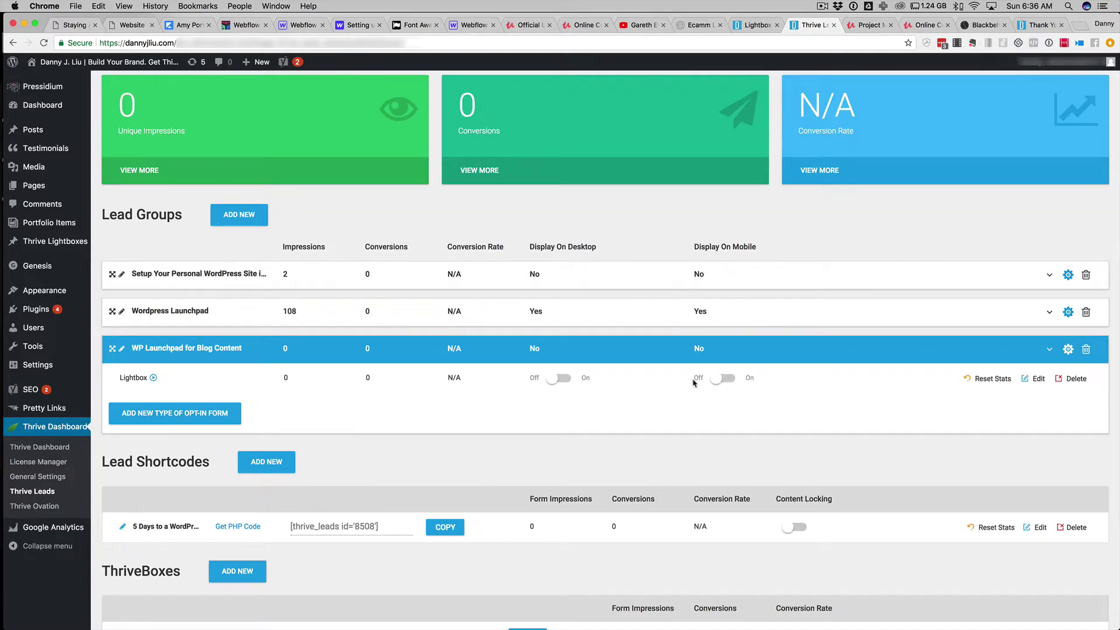
click(554, 380)
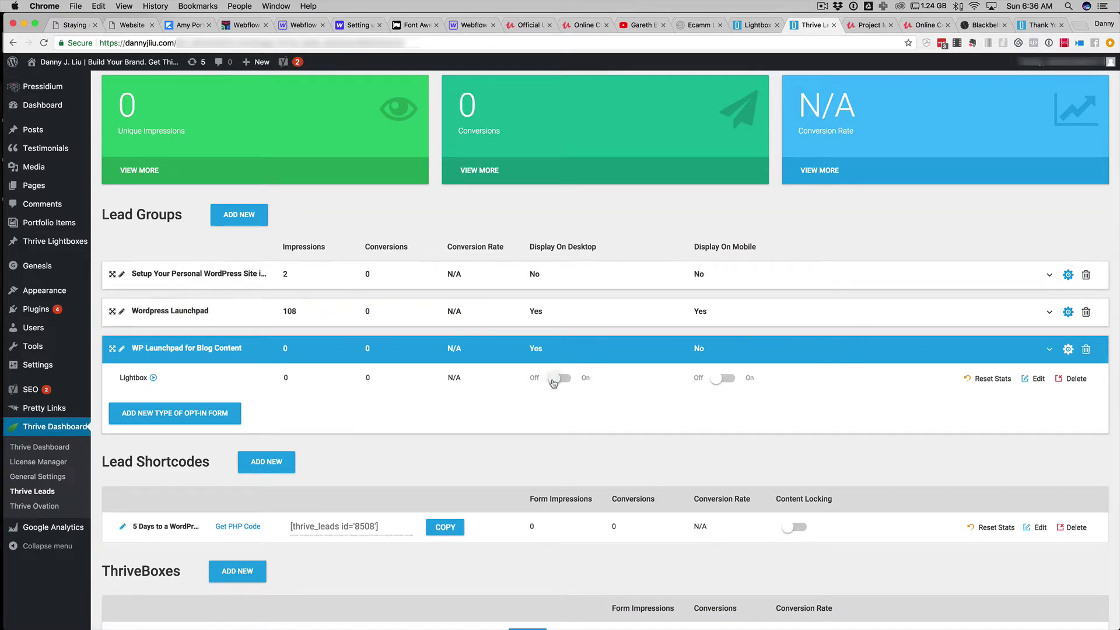
click(722, 379)
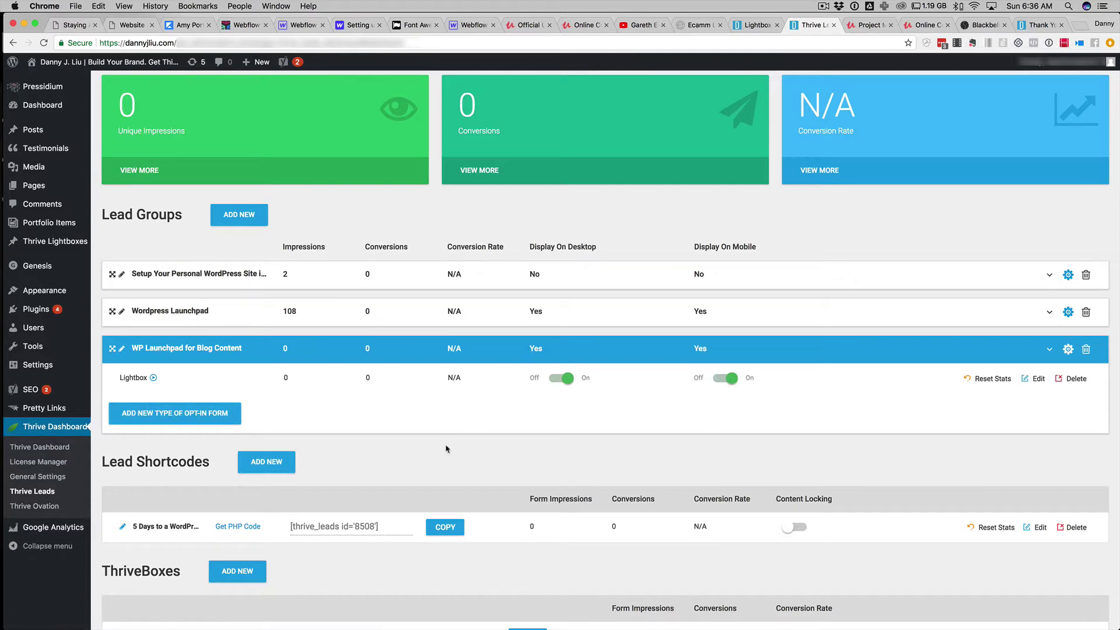
- Visit the live site's blog and open the post Top 3 Tips for Building Your Website Fast
scroll(467, 426, down, 3)
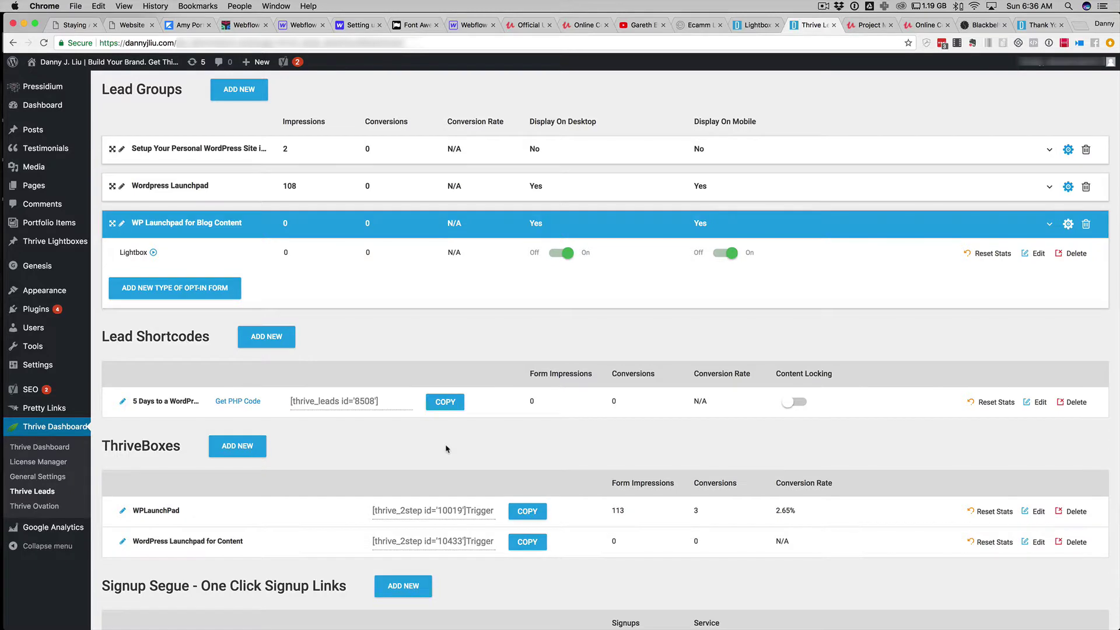
scroll(446, 449, down, 2)
scroll(447, 449, up, 10)
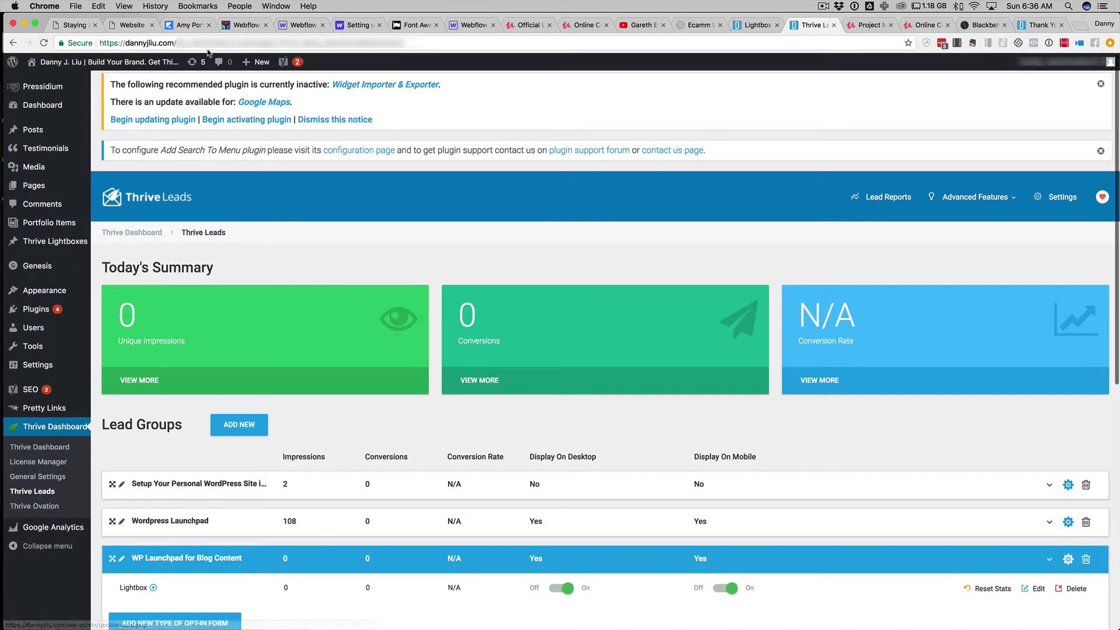
click(52, 83)
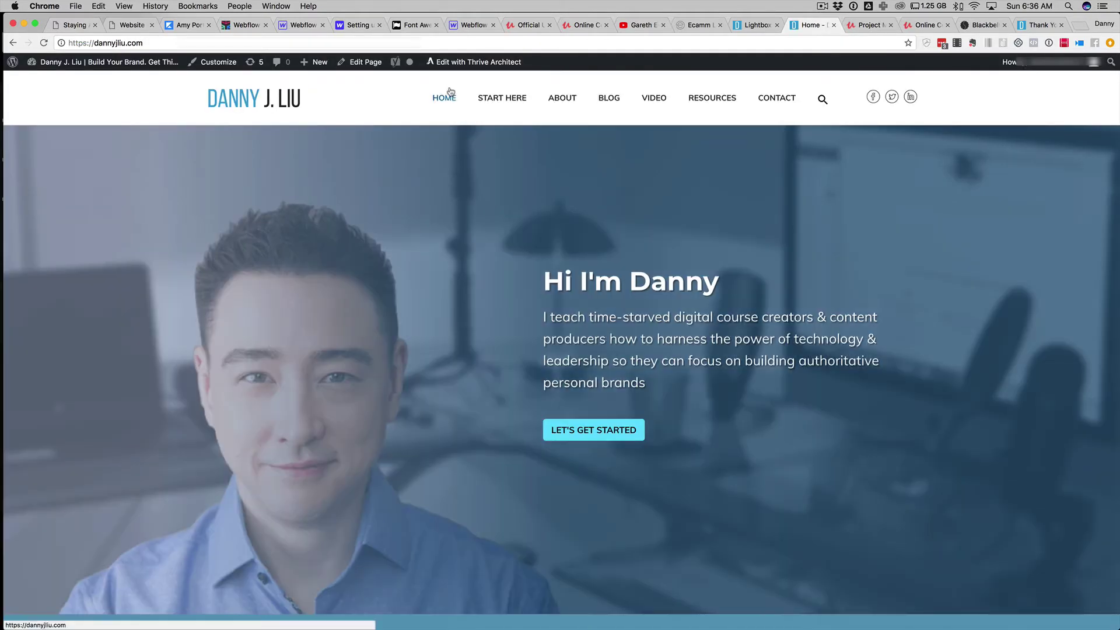
click(611, 102)
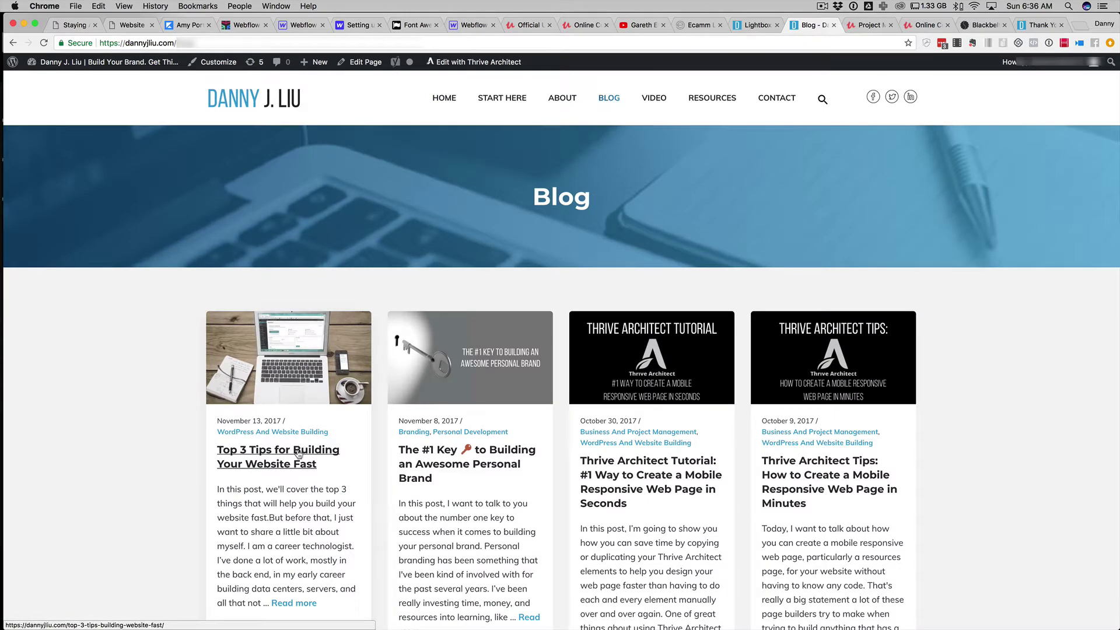
click(299, 453)
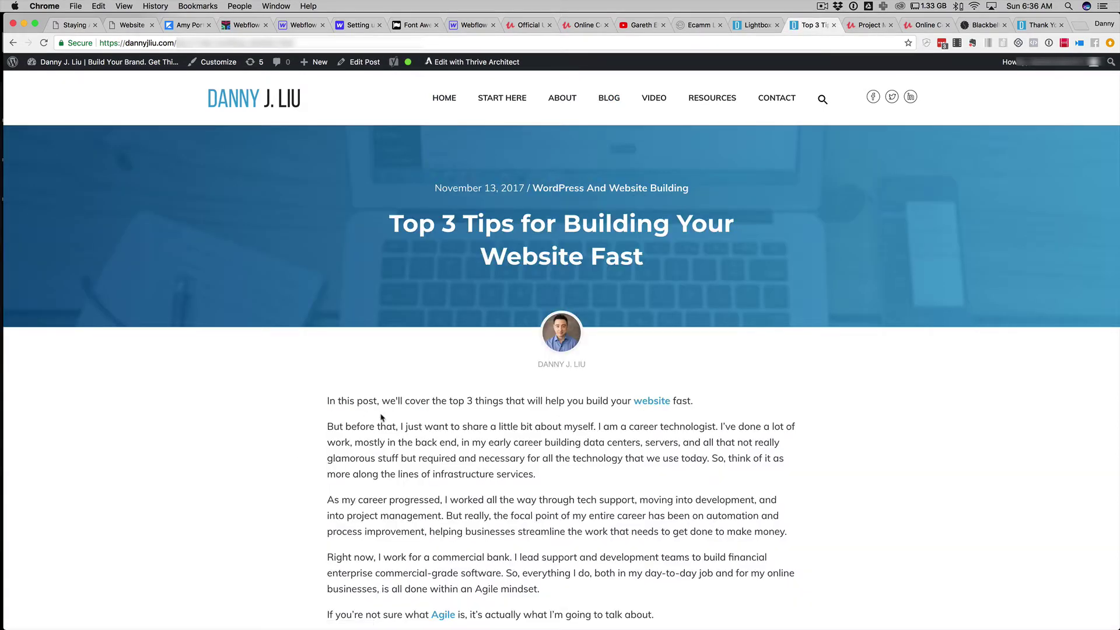
- Test the opt-in lightbox by moving down through the post until it triggers, and close it
scroll(298, 454, down, 5)
scroll(381, 417, down, 5)
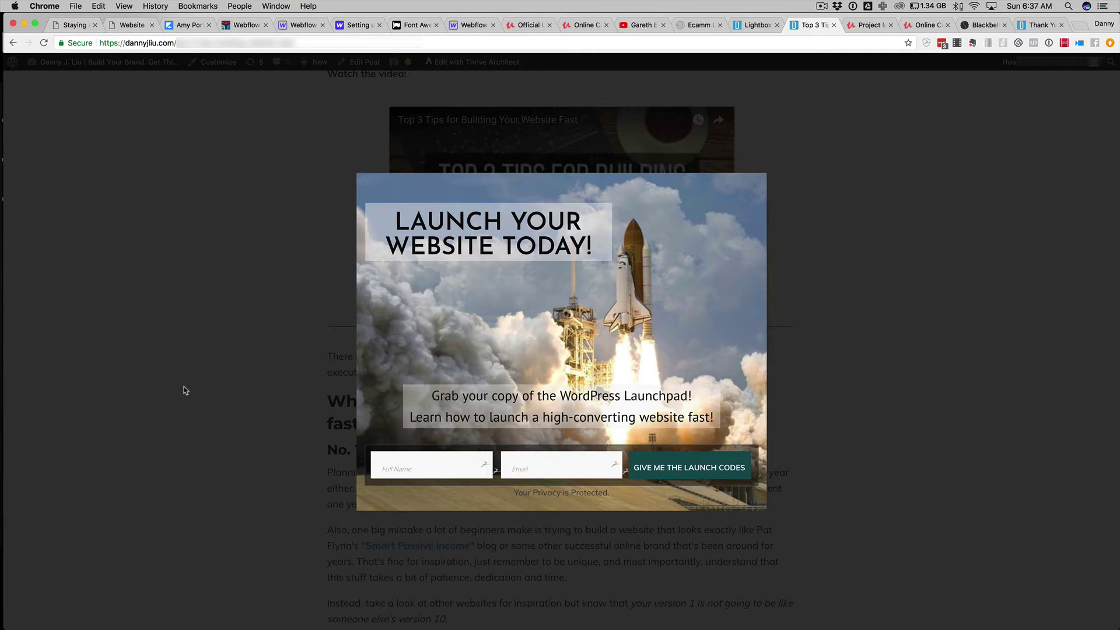
click(446, 461)
click(754, 190)
scroll(558, 193, up, 10)
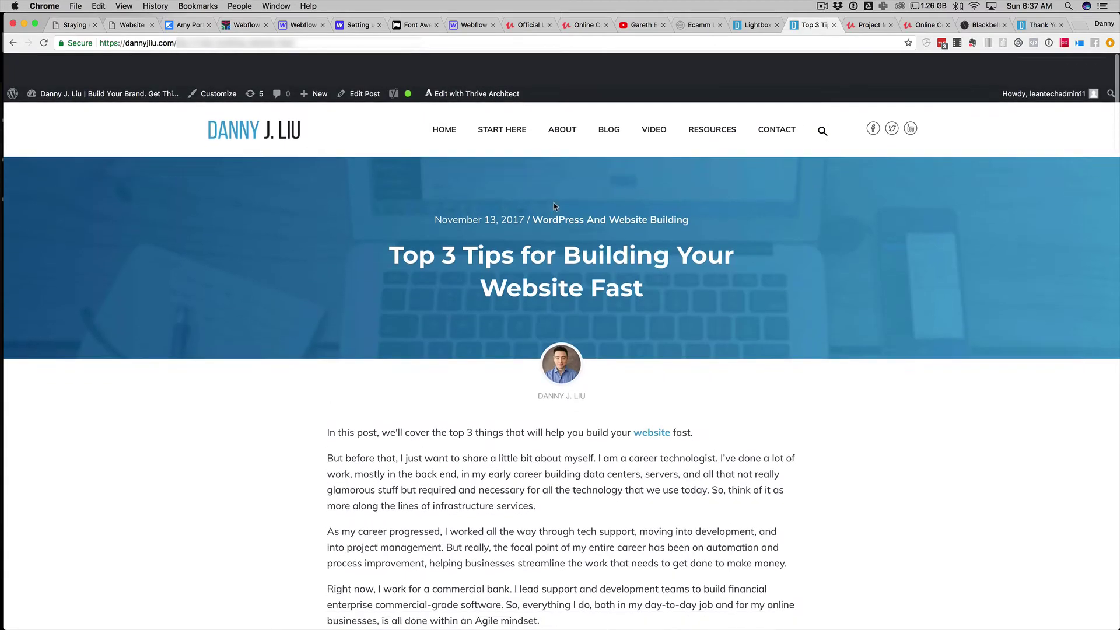
- Reload the post and go through its full length to check whether the lightbox triggers again
key(super+r)
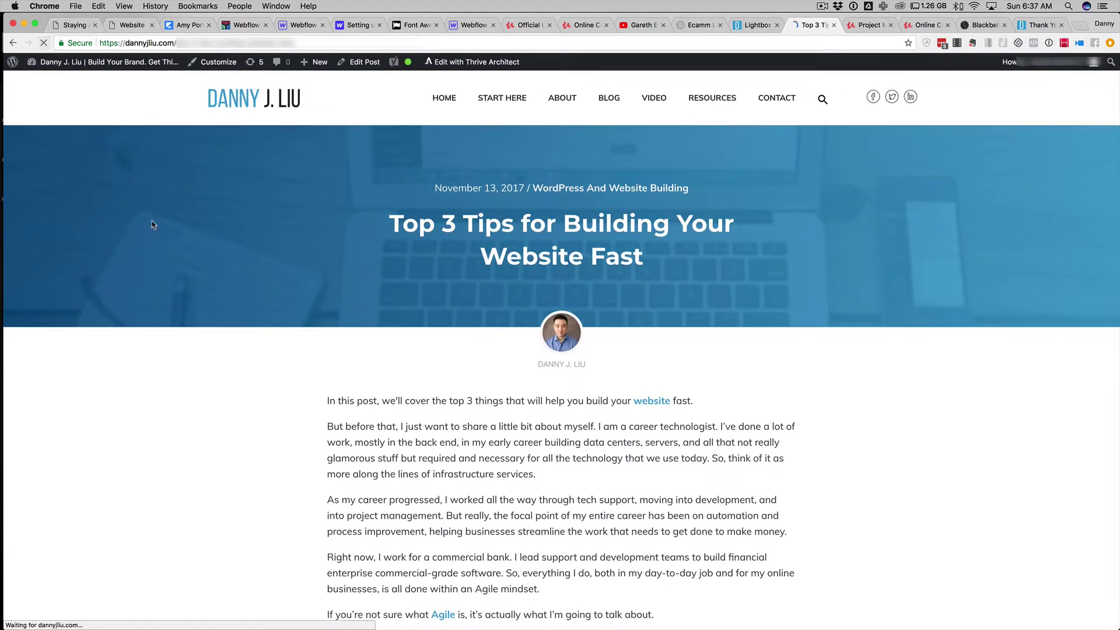
scroll(256, 386, down, 5)
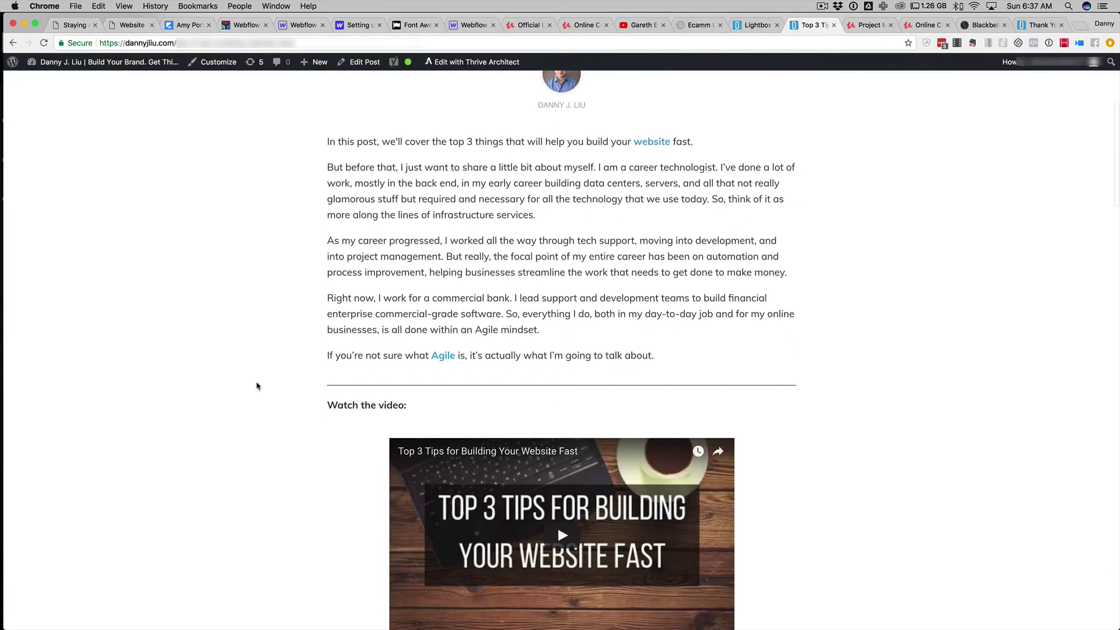
scroll(256, 386, down, 7)
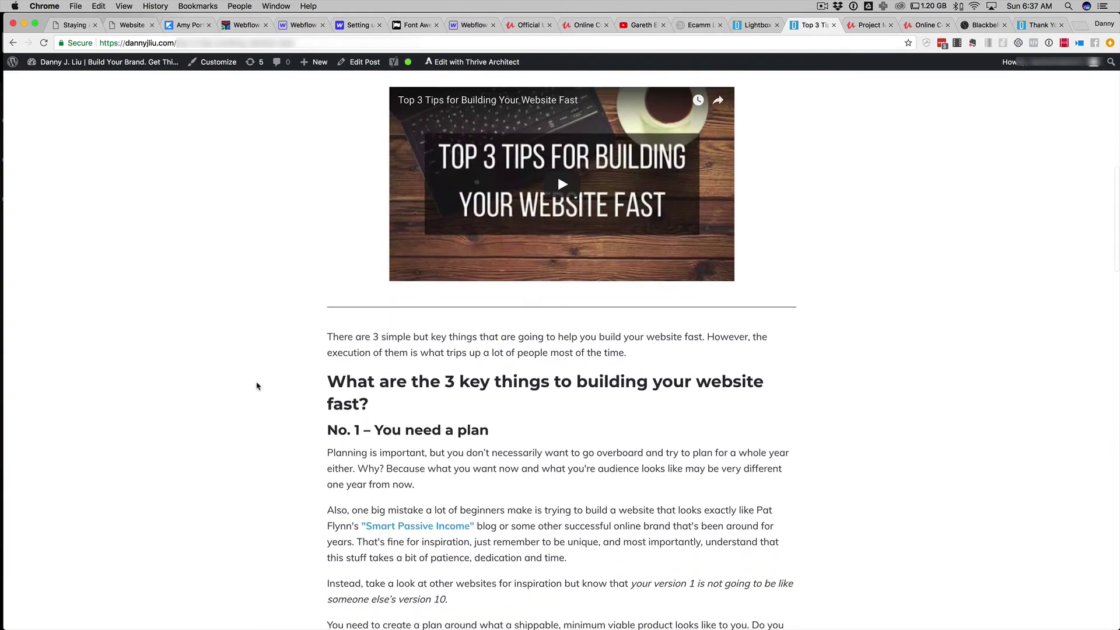
scroll(257, 386, down, 15)
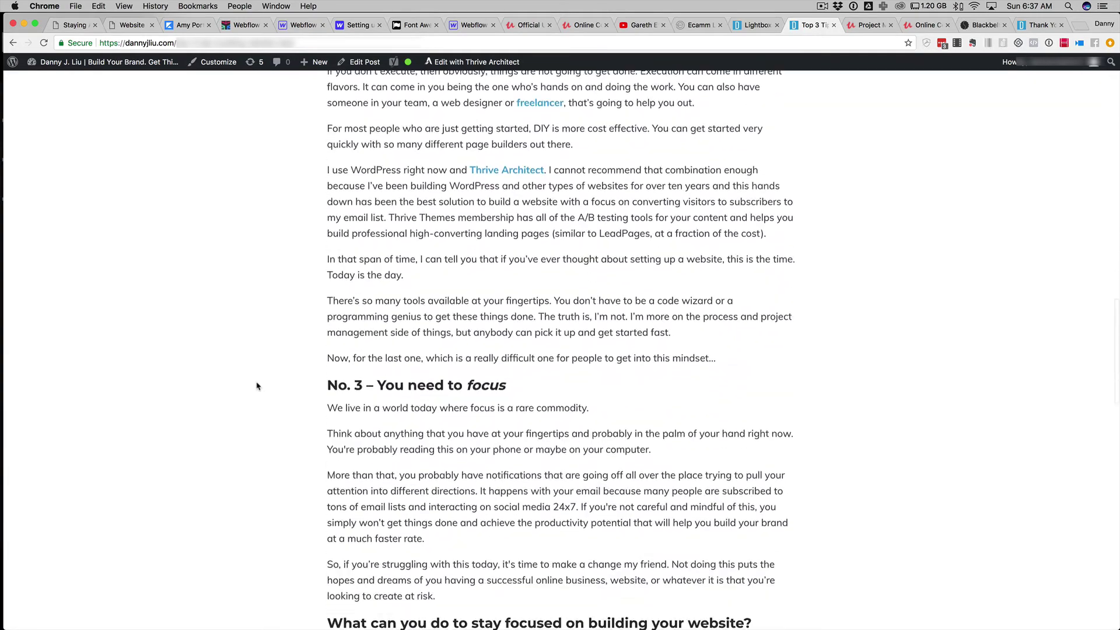
scroll(256, 387, down, 17)
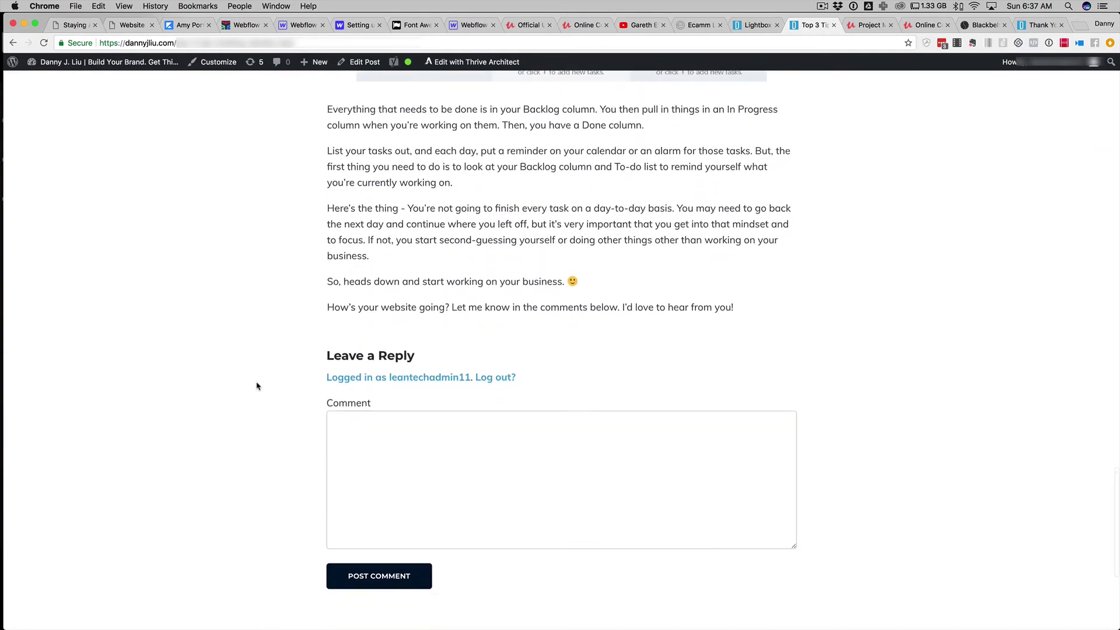
scroll(257, 386, down, 5)
scroll(257, 387, up, 20)
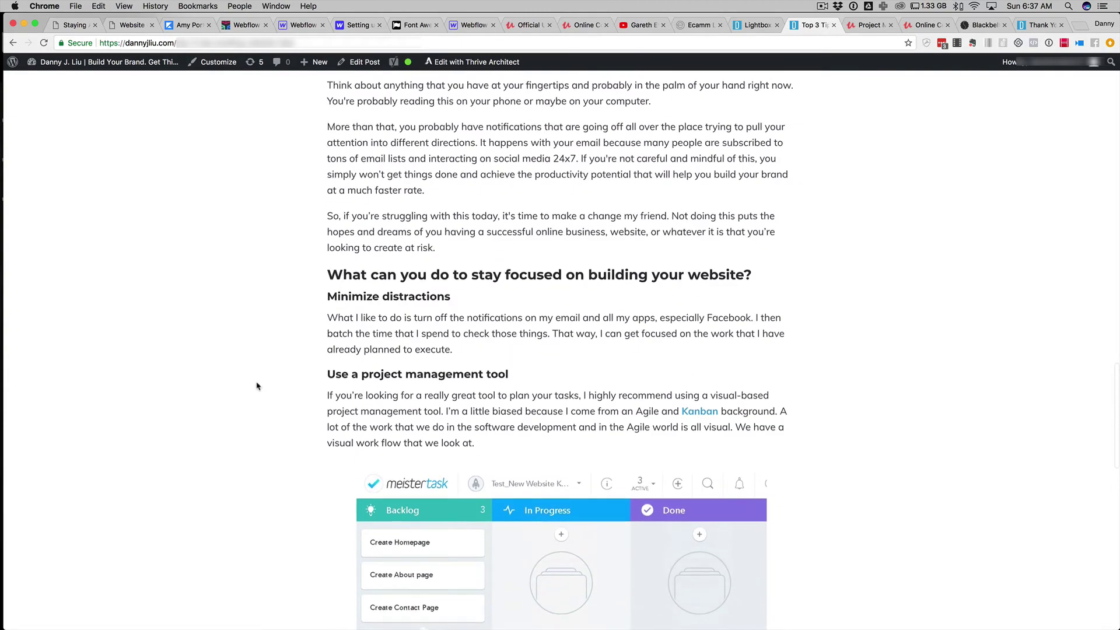
scroll(257, 386, down, 8)
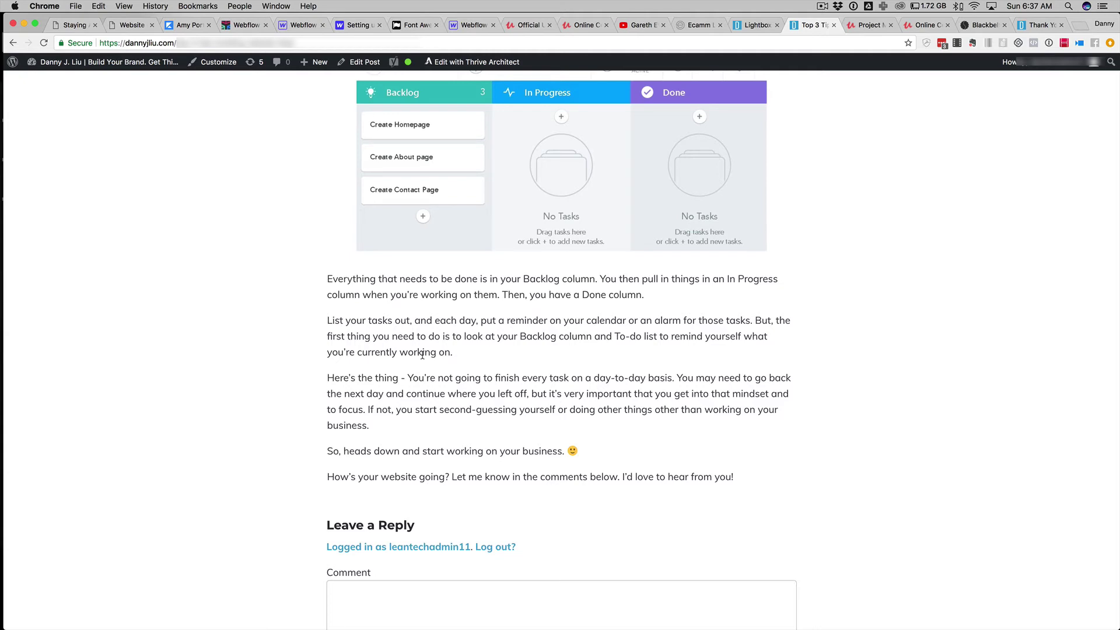
scroll(422, 354, up, 20)
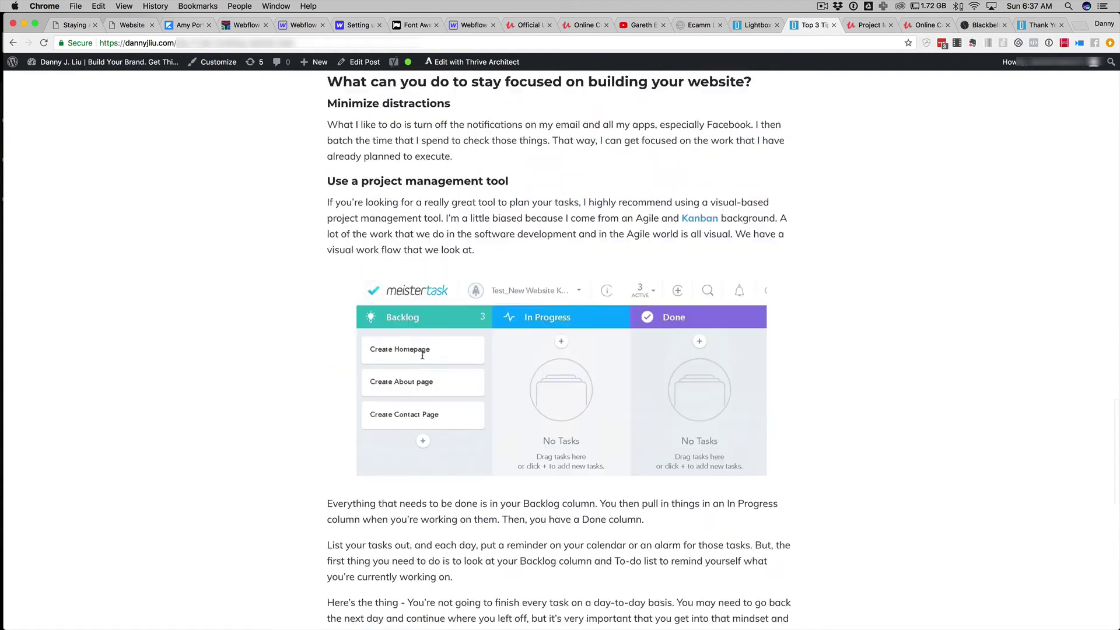
scroll(423, 355, up, 5)
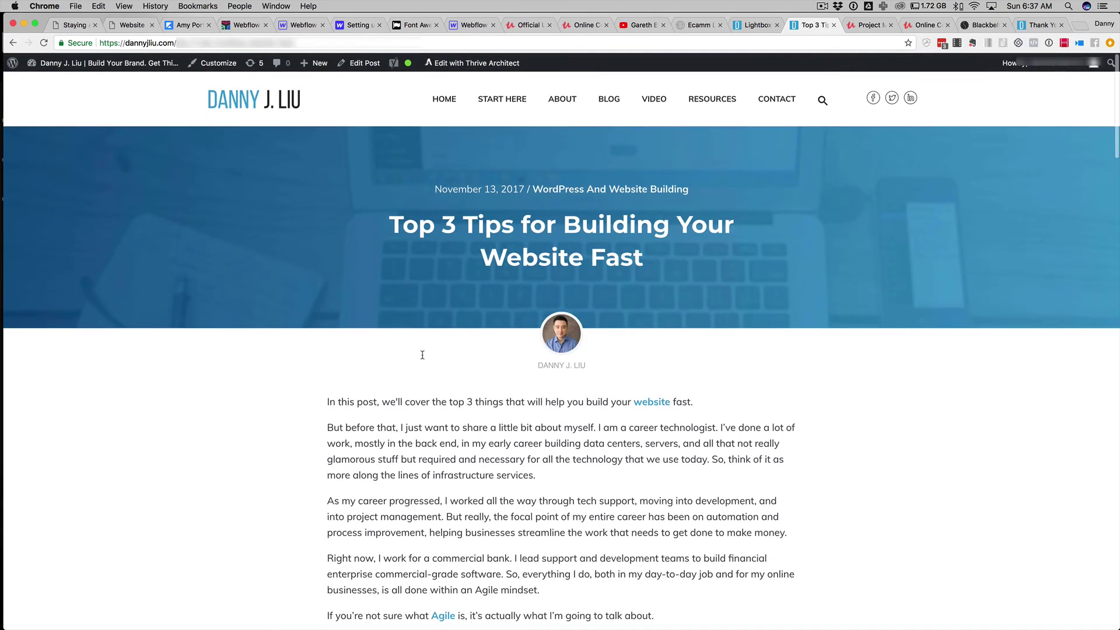